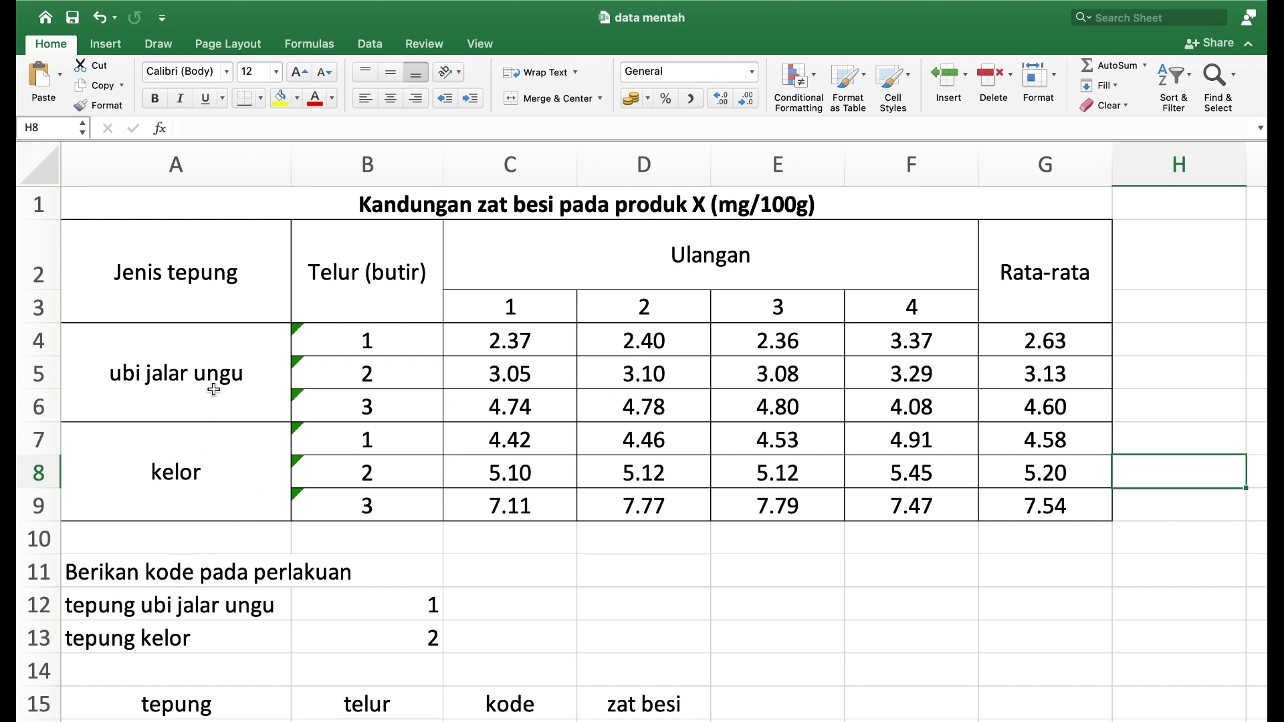
Review the numeric treatment codes assigned to tepung ubi jalar ungu and tepung kelor in rows 12 and 13
click(389, 605)
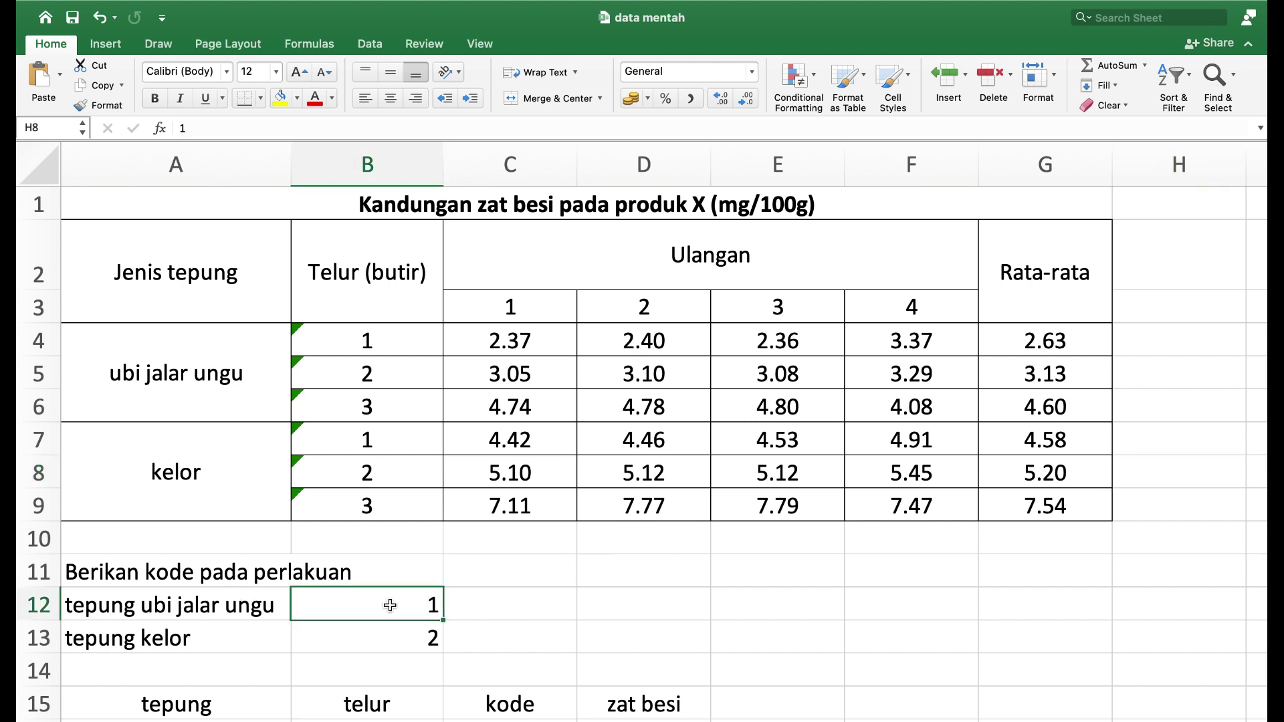
click(188, 643)
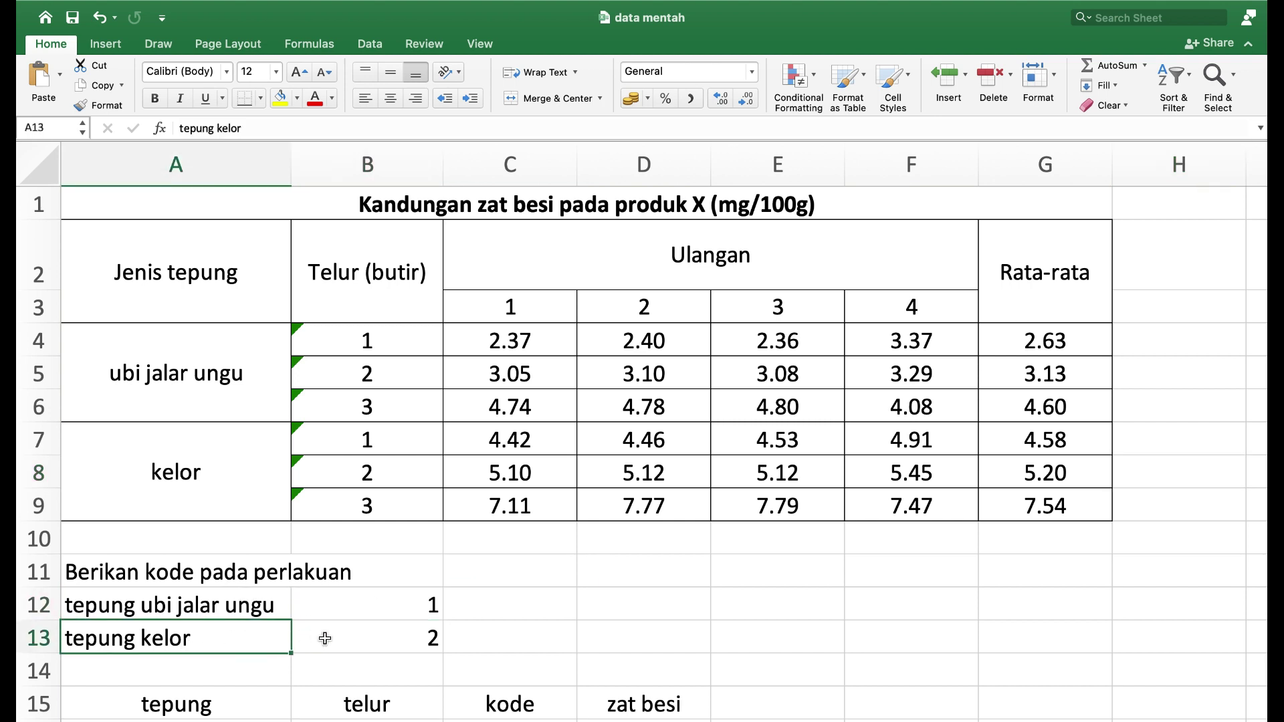
click(345, 642)
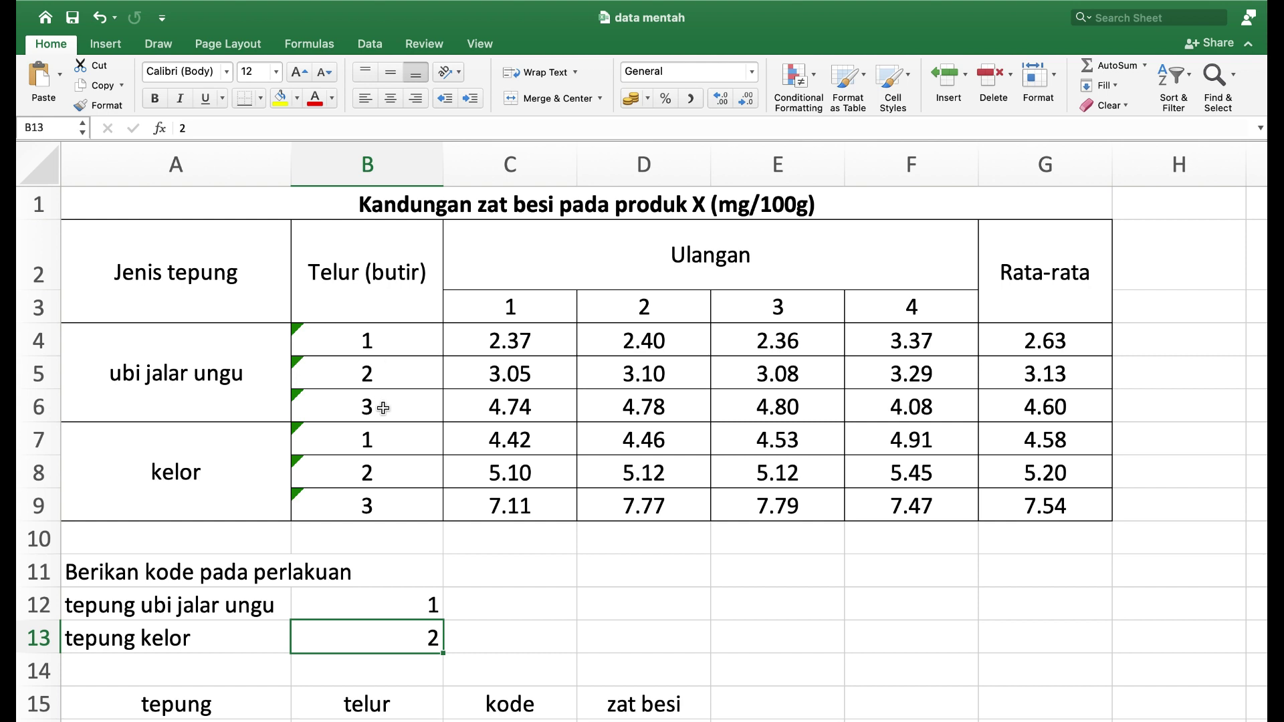
Look through the coded data table with the tepung, telur, kode and zat besi columns in rows 15 to 39
scroll(383, 408, down, 10)
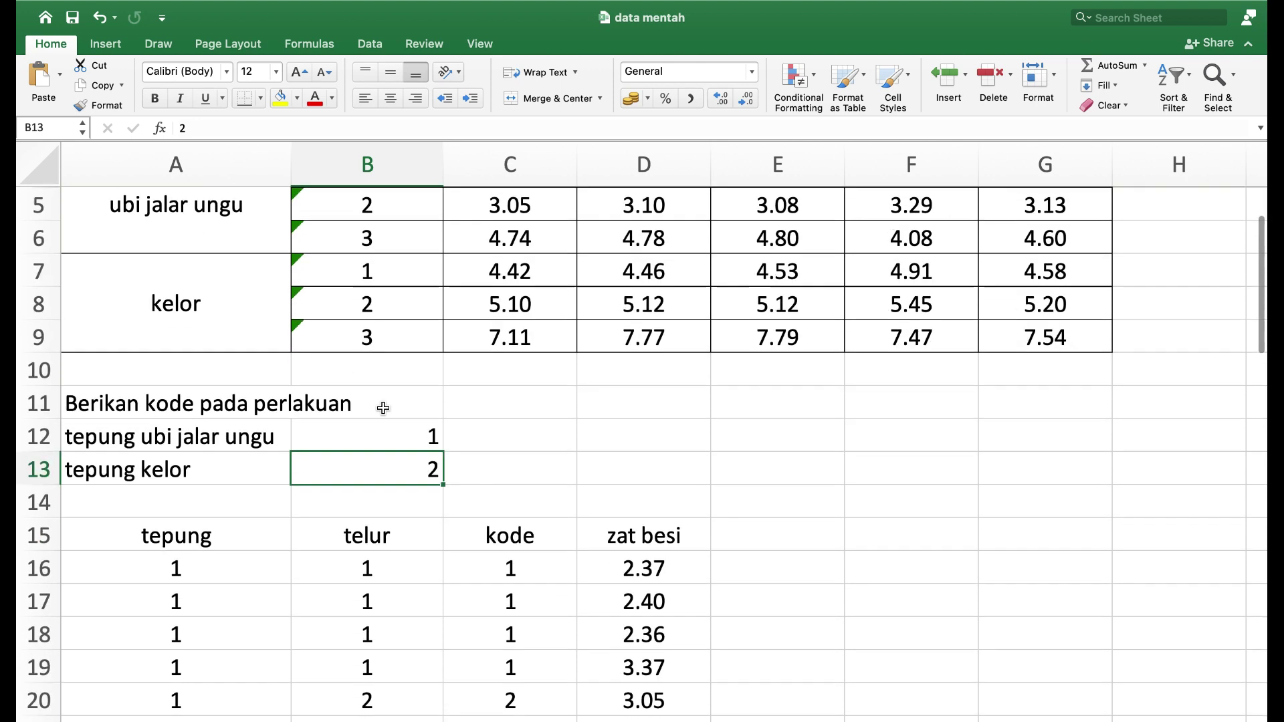
scroll(383, 408, down, 1)
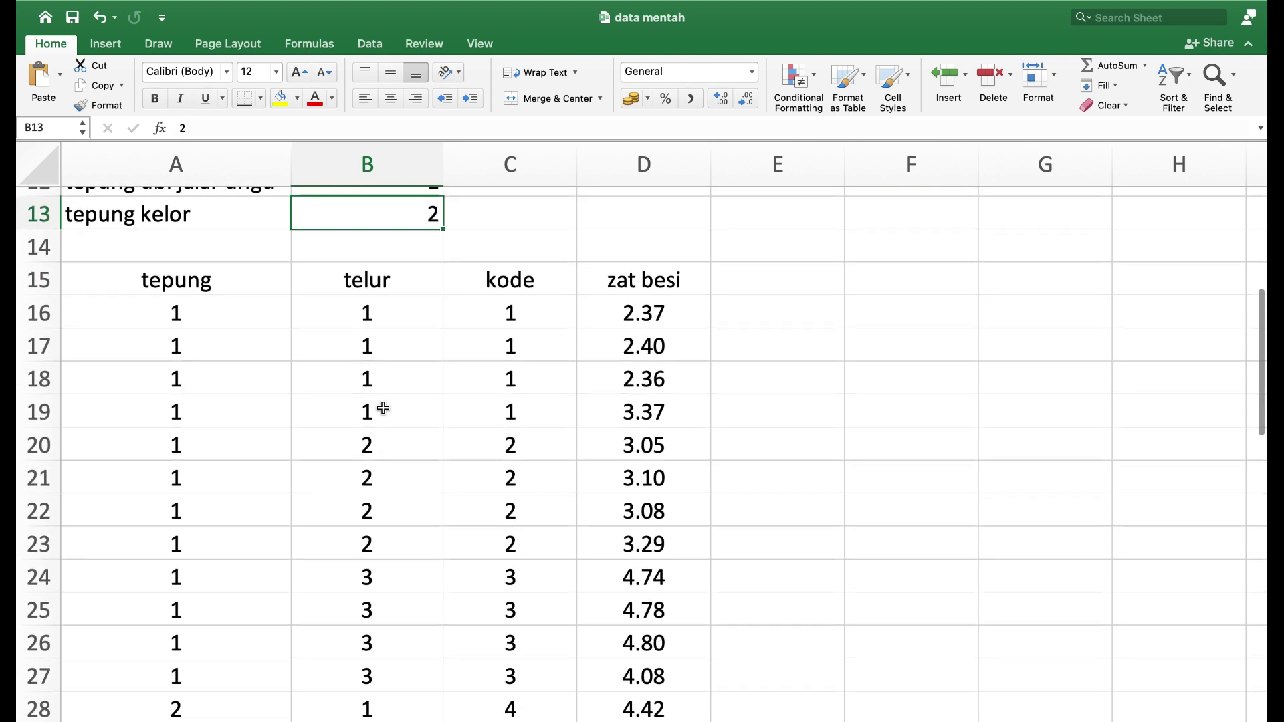
scroll(225, 503, down, 2)
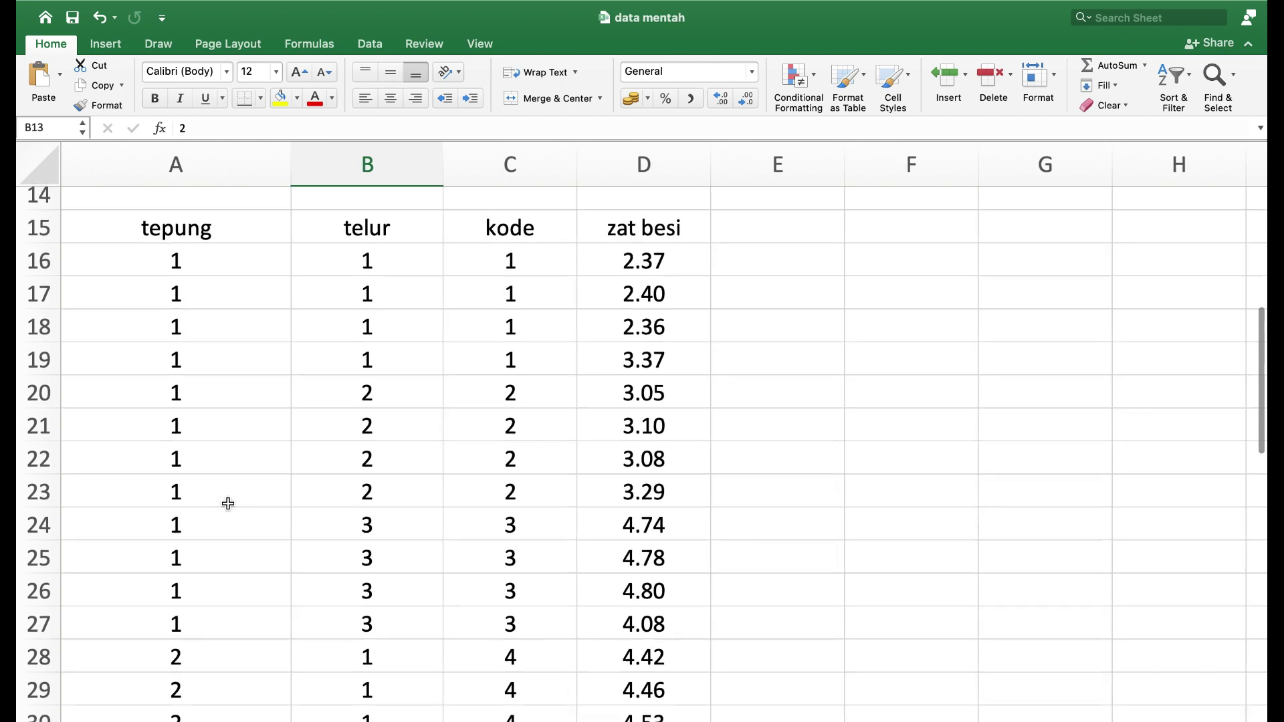
scroll(228, 504, down, 4)
scroll(228, 504, up, 4)
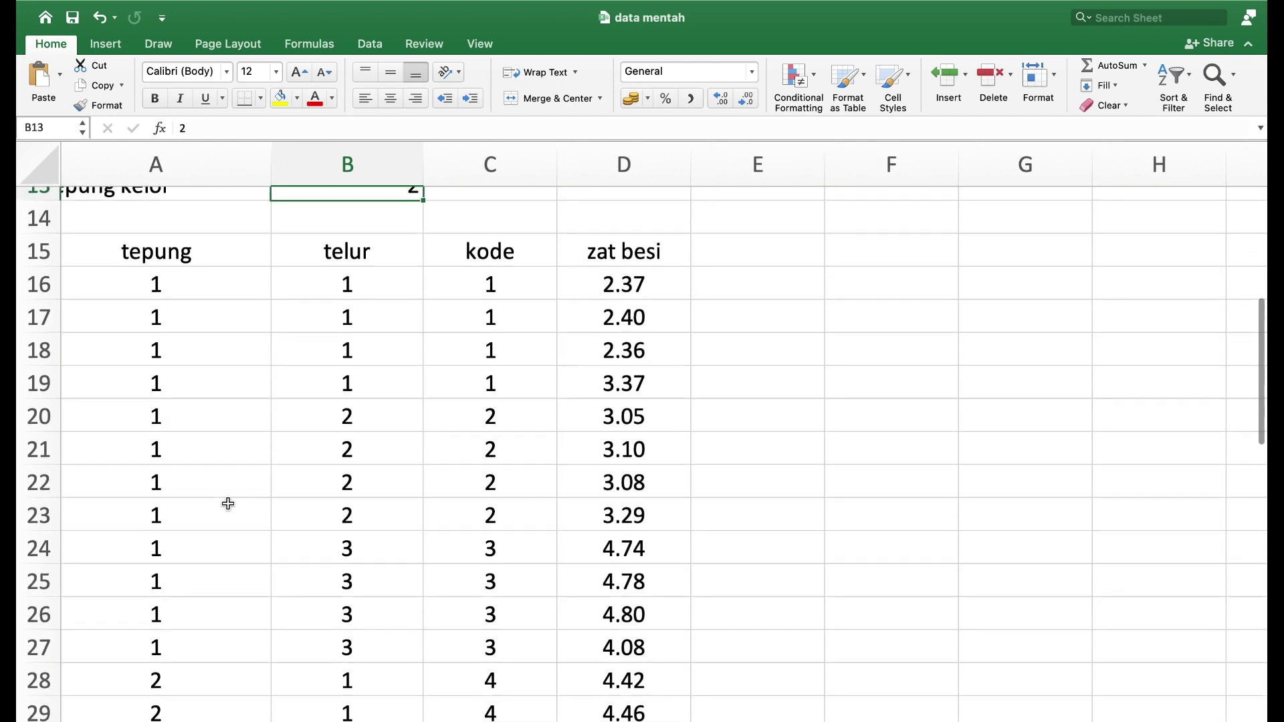
scroll(227, 504, down, 5)
scroll(226, 557, down, 5)
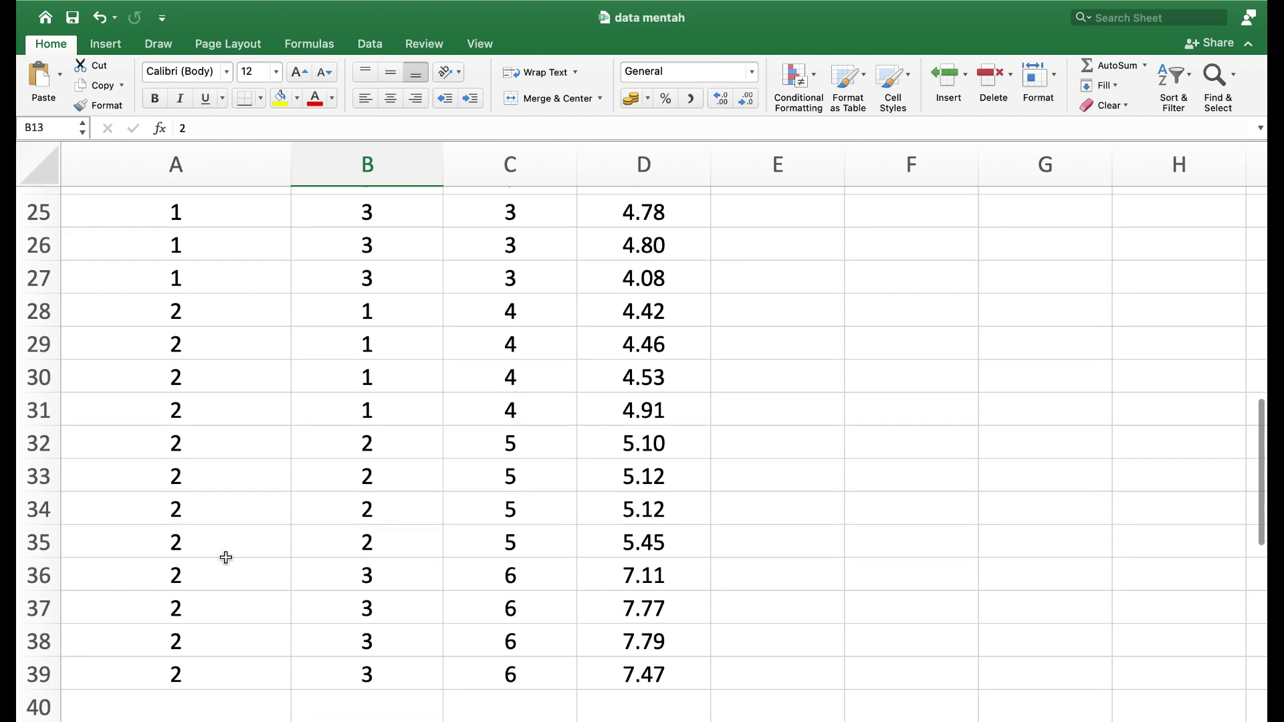
scroll(226, 558, up, 15)
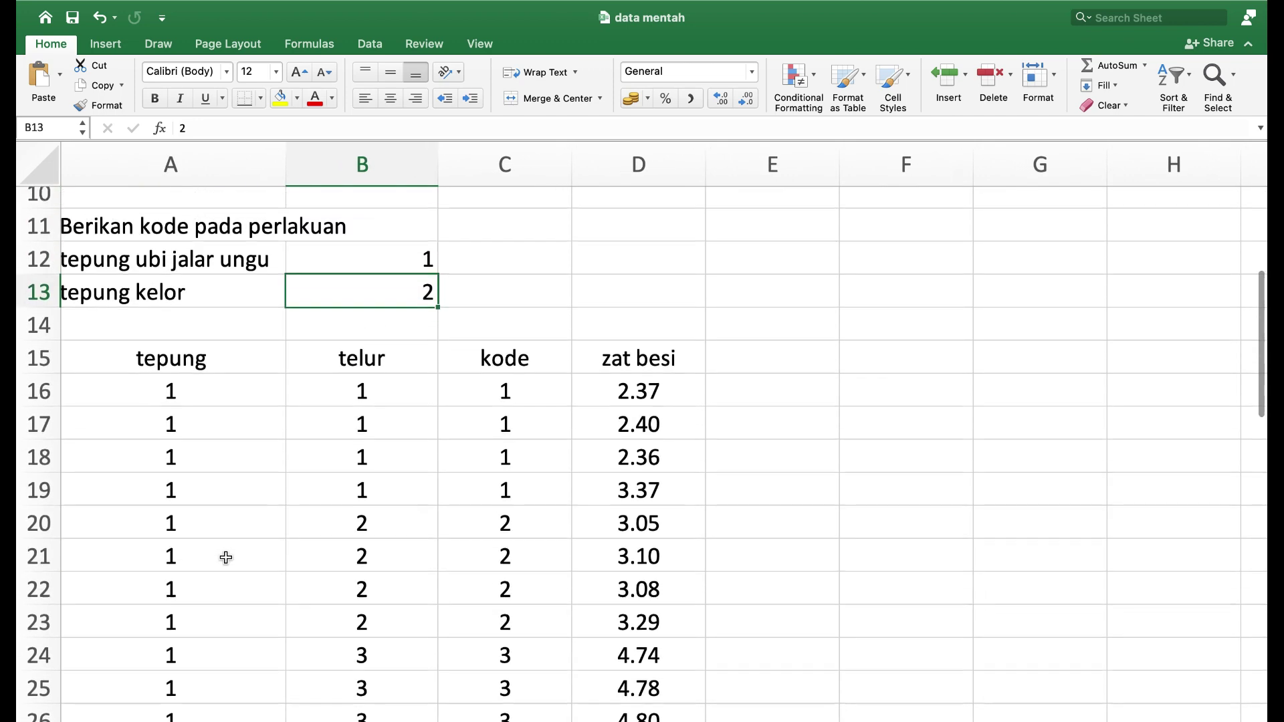
Compare the tepung and telur codes in rows 16 to 19 with the four replicates in the raw iron-content table
click(387, 403)
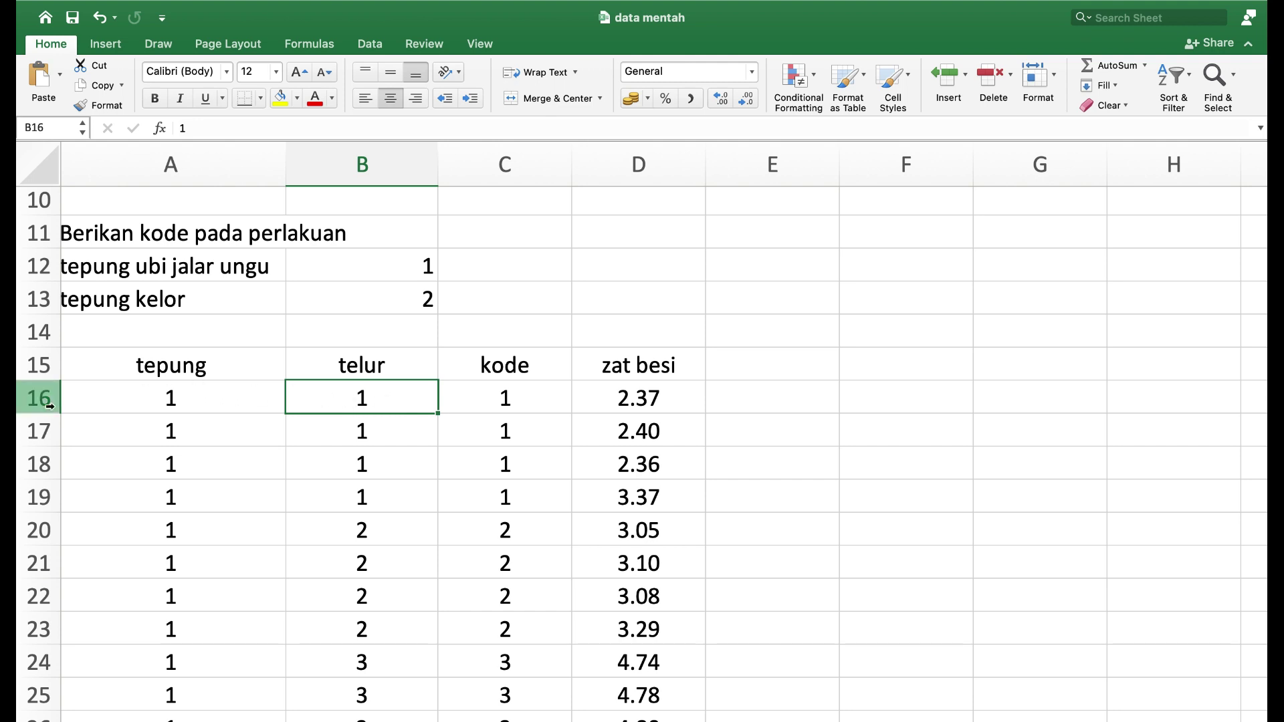
drag(43, 401, 38, 508)
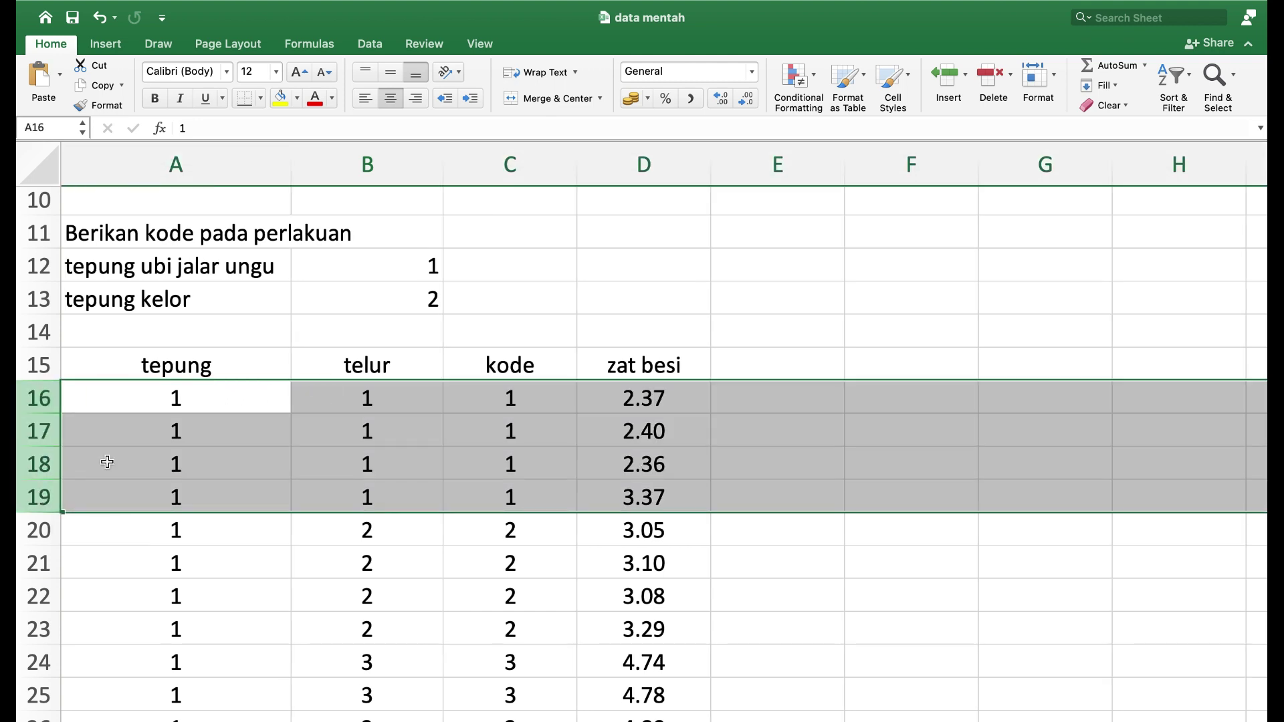
scroll(404, 411, up, 5)
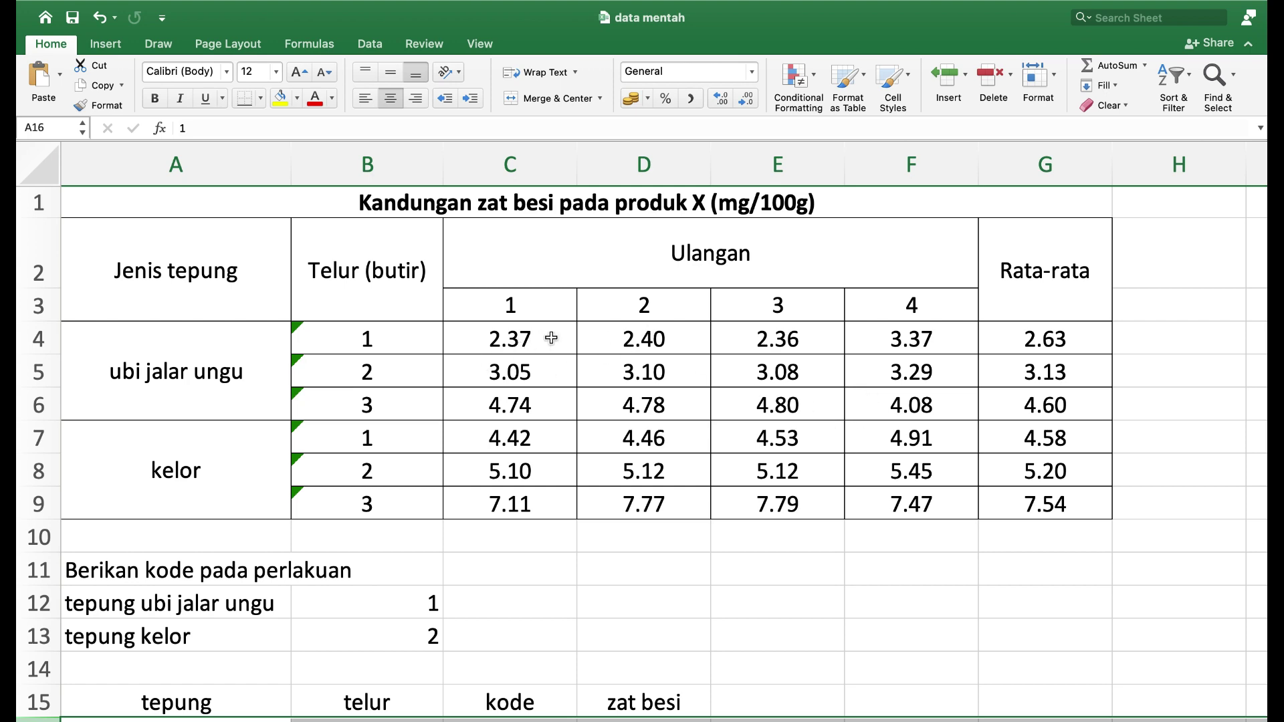
scroll(692, 516, down, 5)
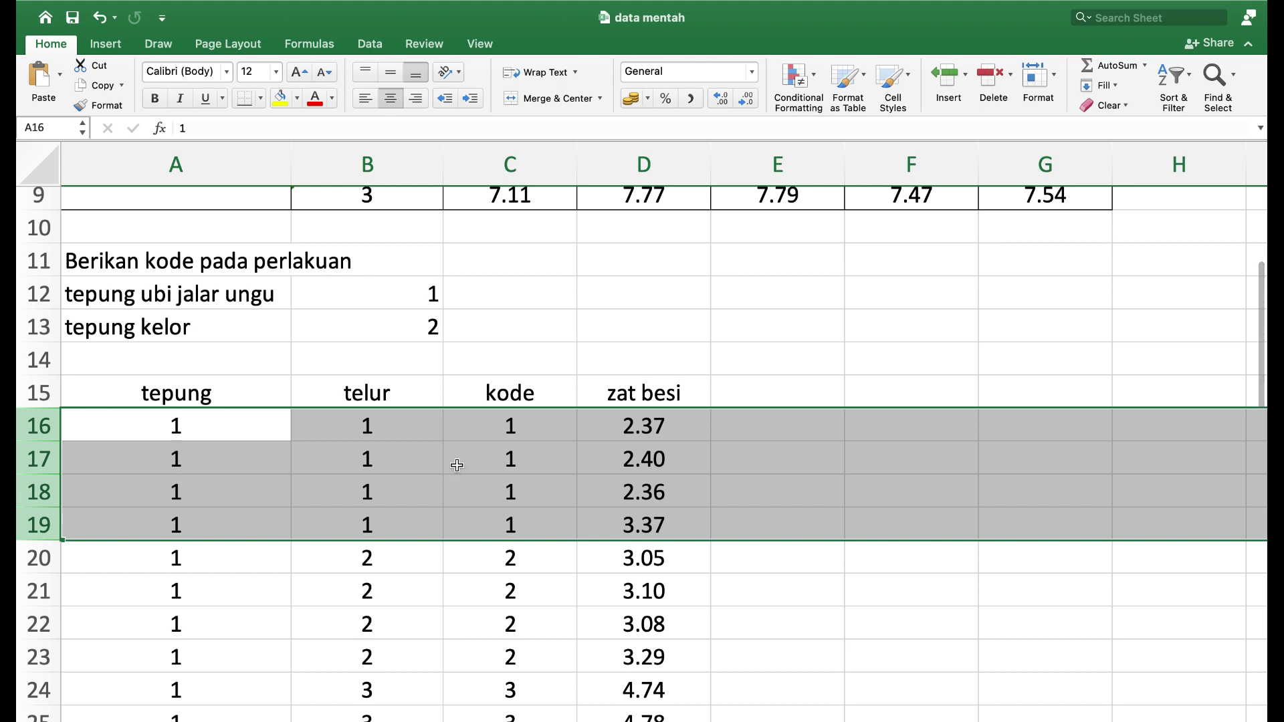
click(378, 415)
click(378, 463)
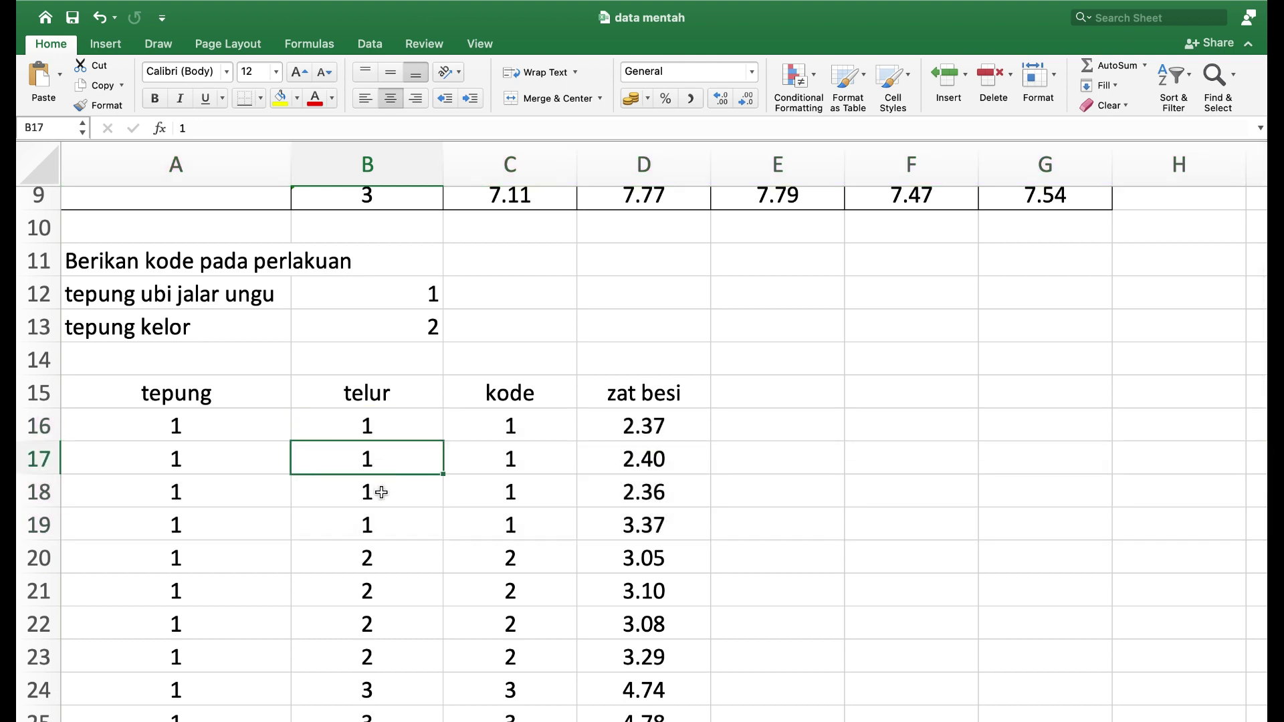
click(380, 495)
click(381, 511)
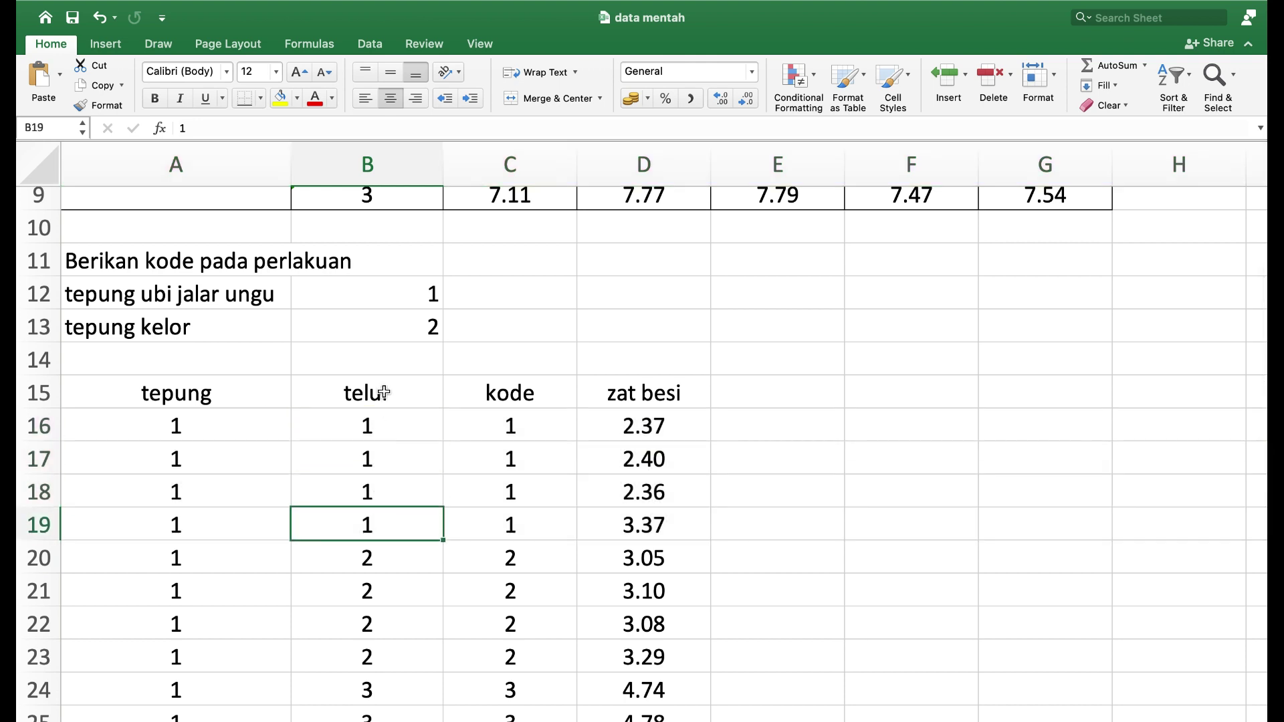
scroll(551, 429, down, 1)
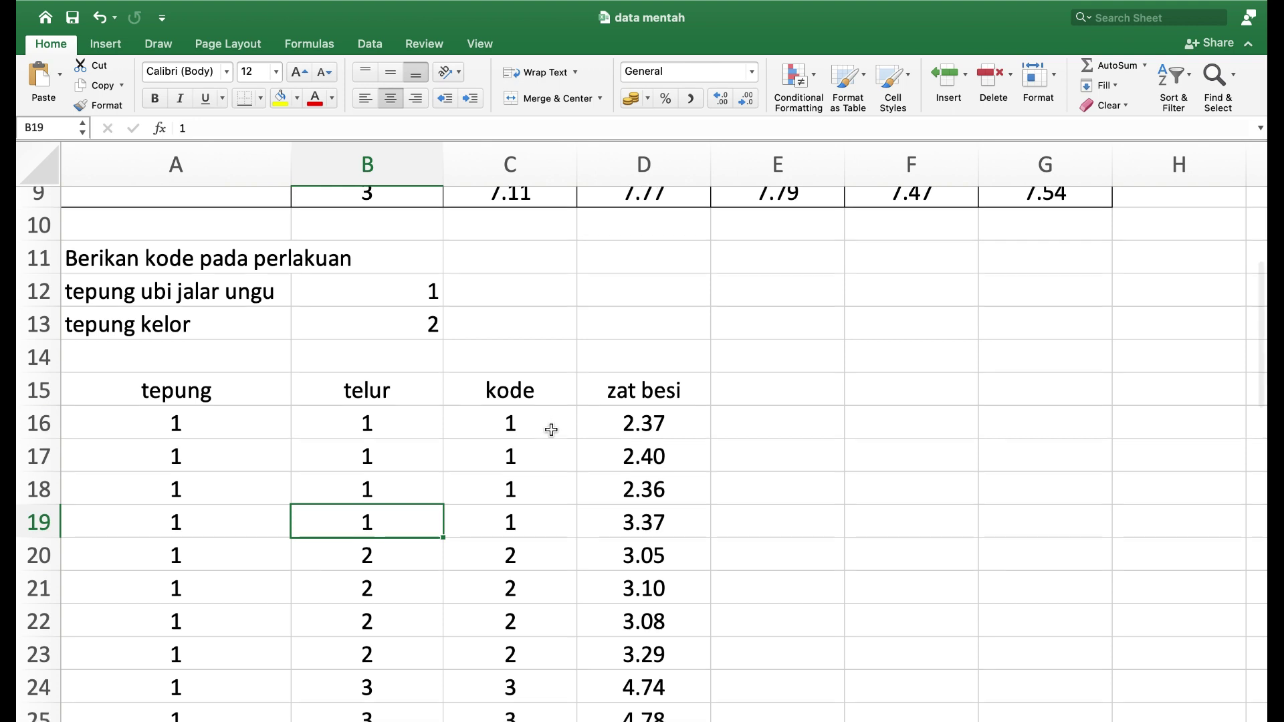
Examine how each tepung and telur combination is coded in the kode column, from row 16 down to row 39
click(215, 420)
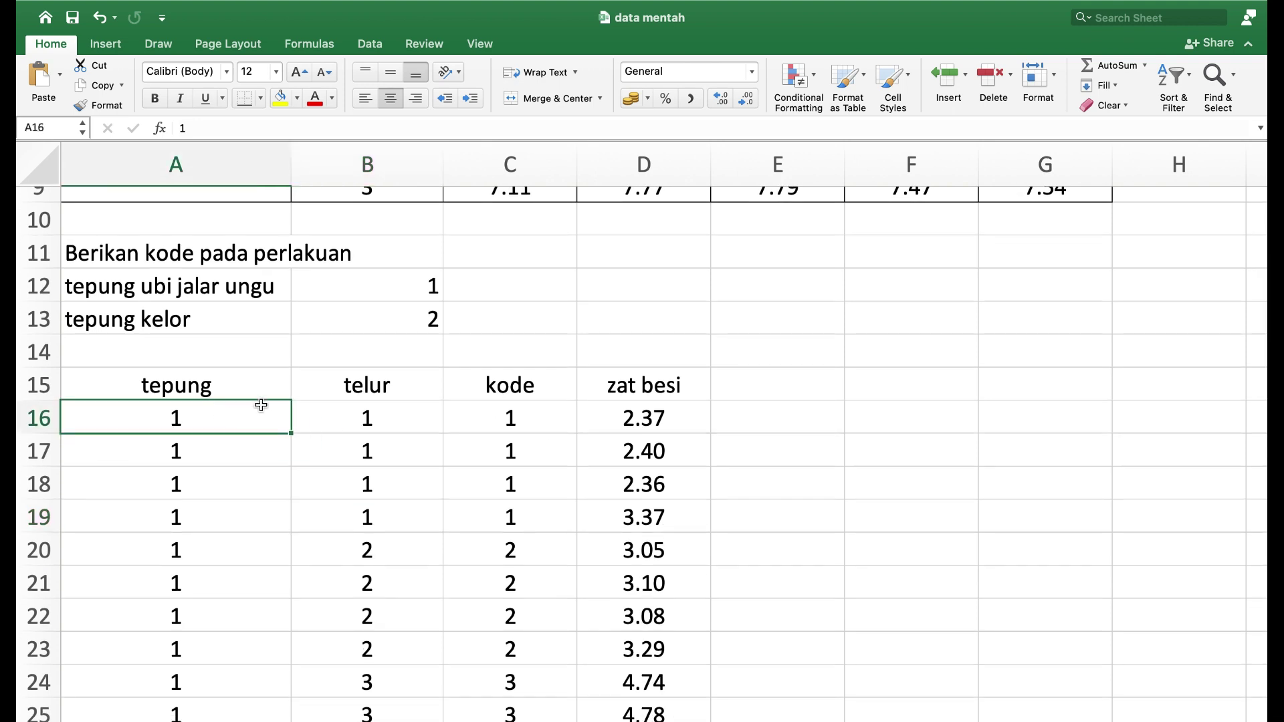
click(406, 422)
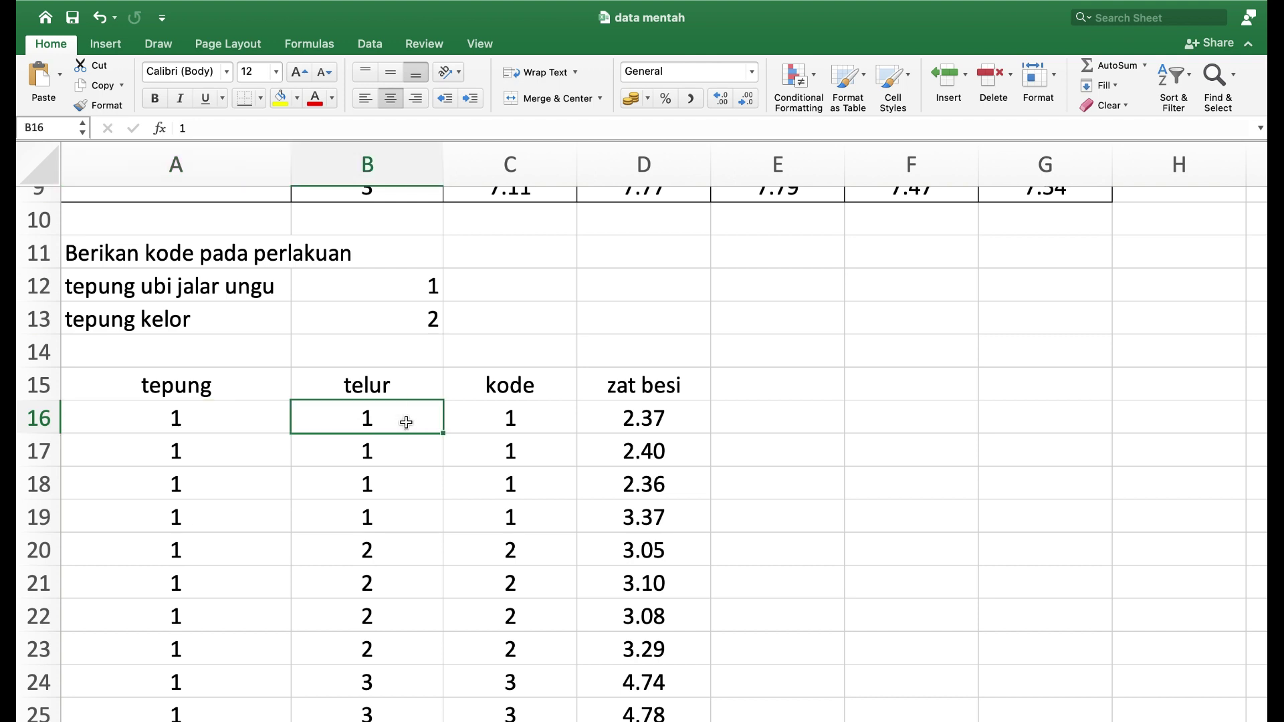
click(515, 423)
click(183, 523)
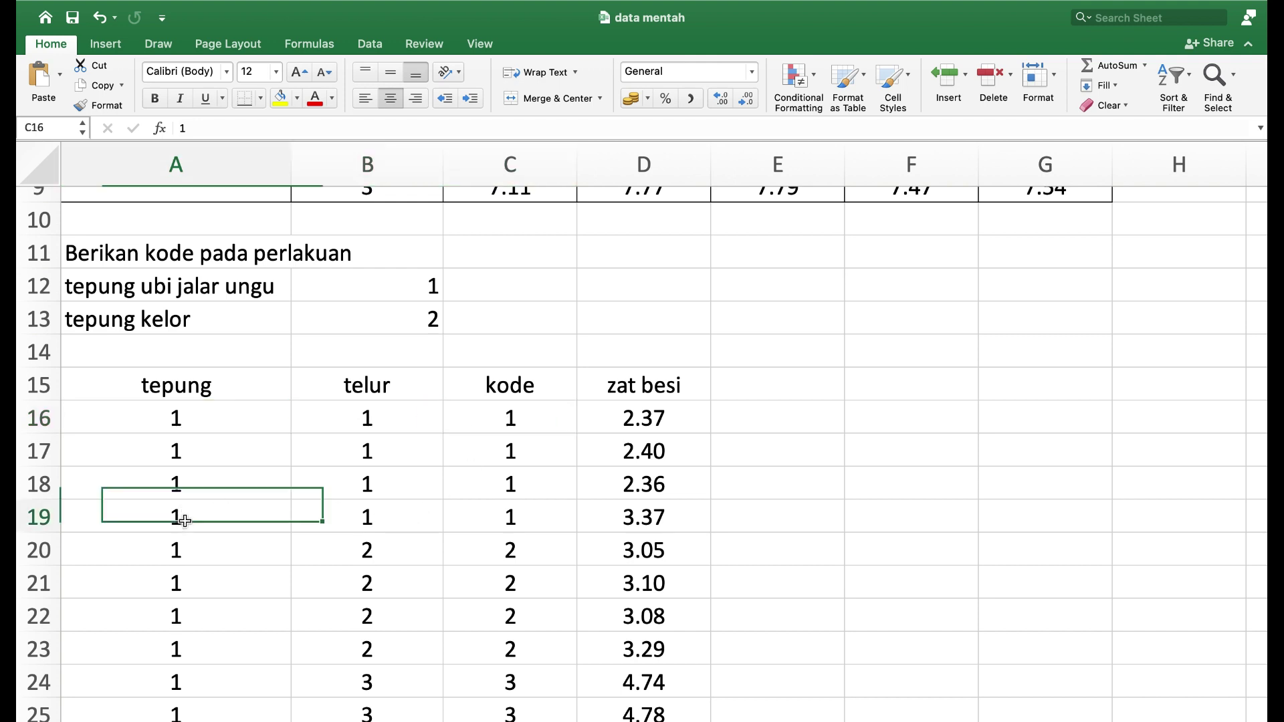
click(376, 551)
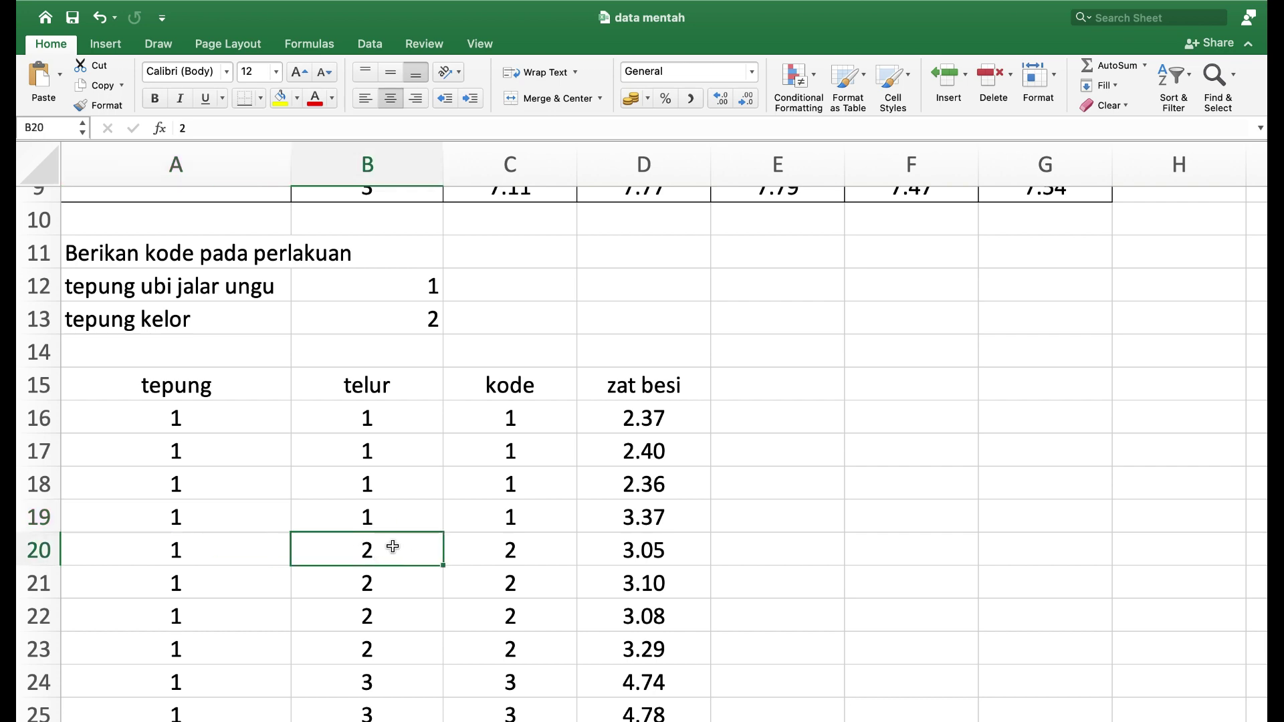
click(519, 547)
scroll(521, 552, down, 5)
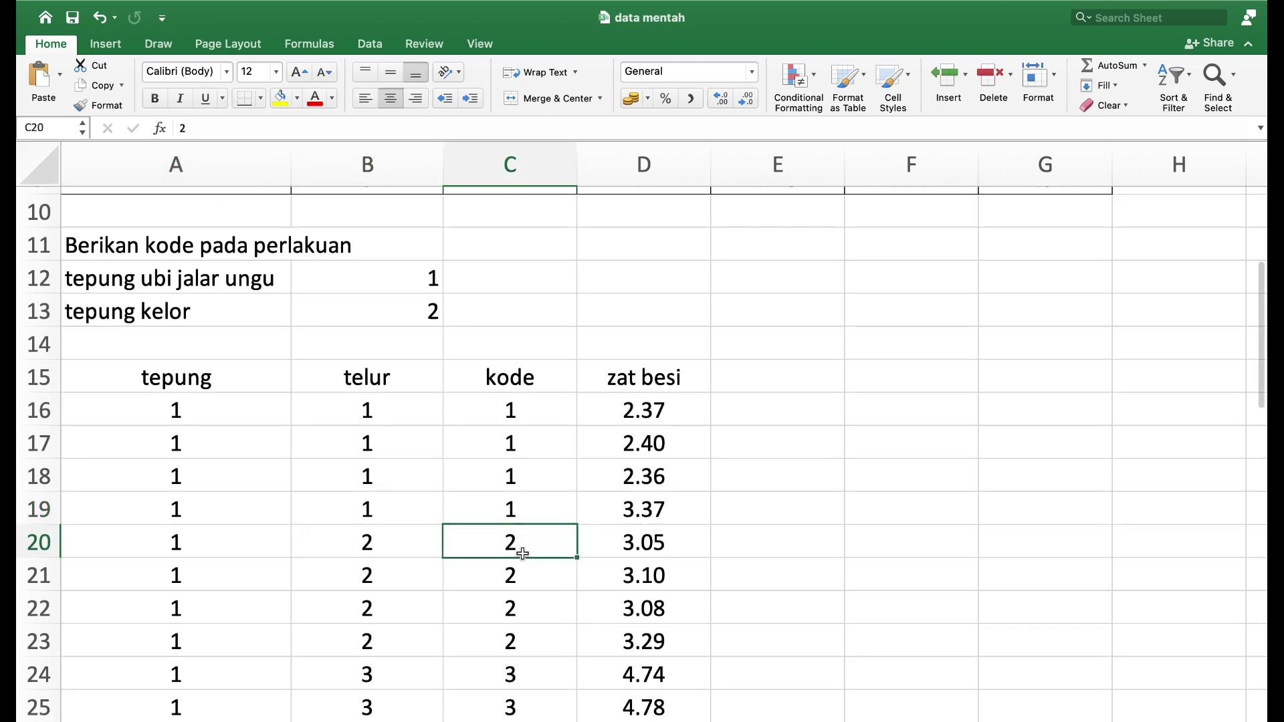
scroll(522, 553, down, 10)
scroll(522, 554, up, 1)
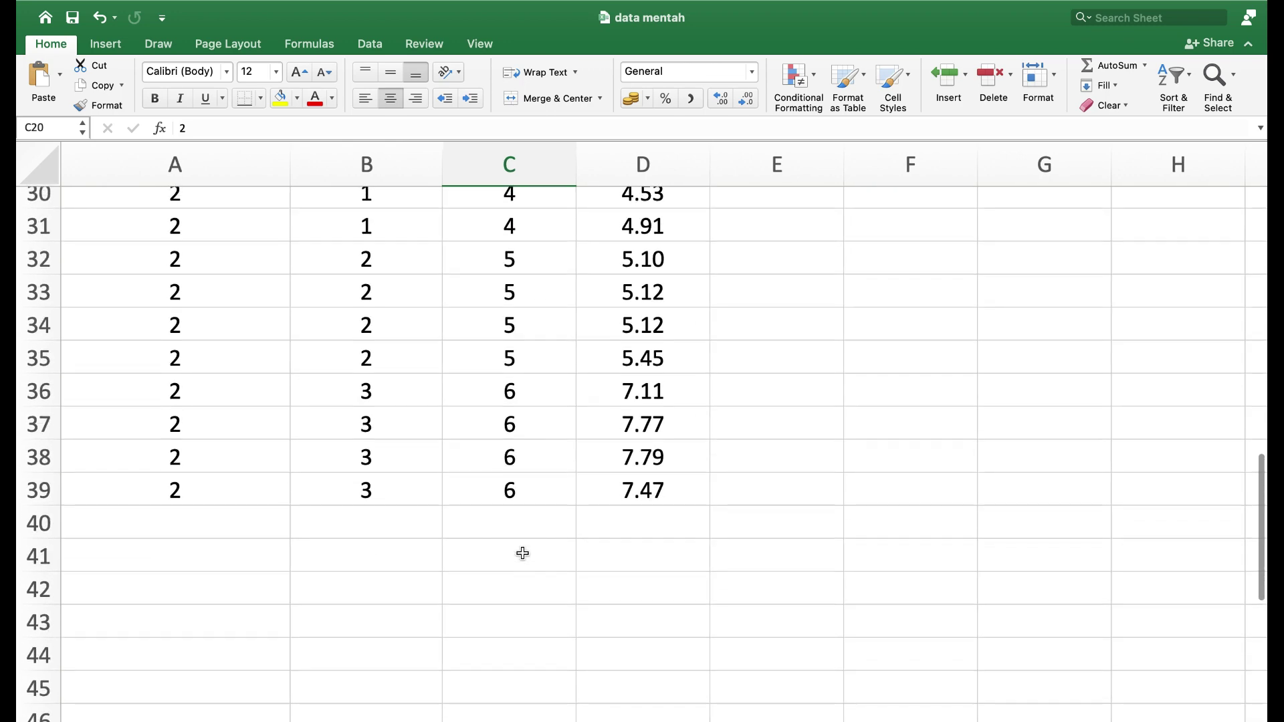
click(537, 493)
scroll(537, 493, up, 10)
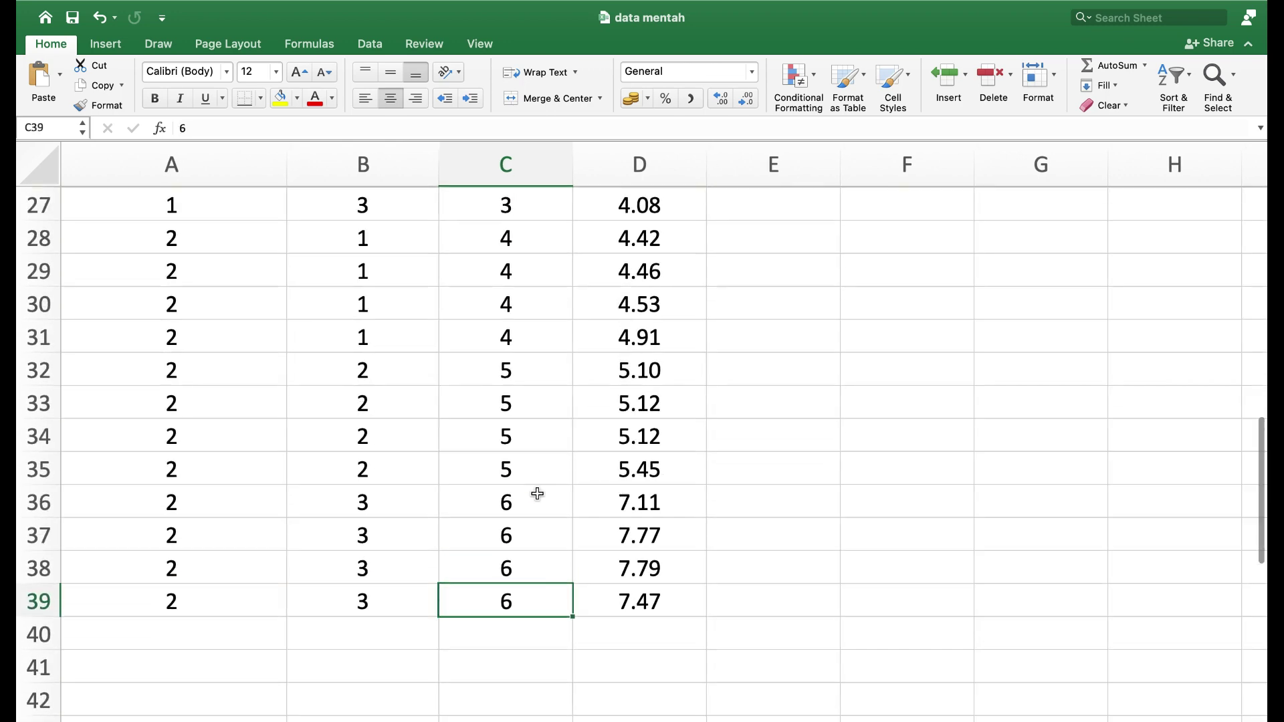
scroll(538, 493, up, 5)
Check the zat besi values in column D against the replicate values in the raw data table
click(665, 364)
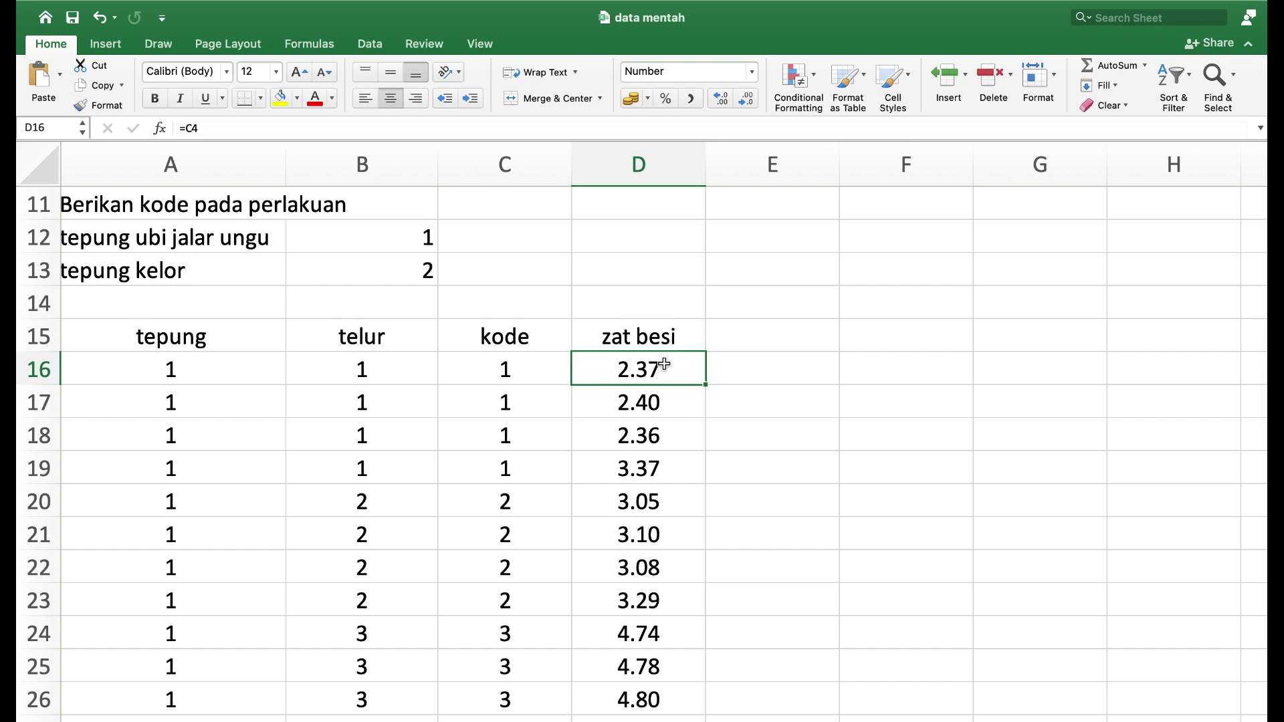
scroll(662, 365, up, 6)
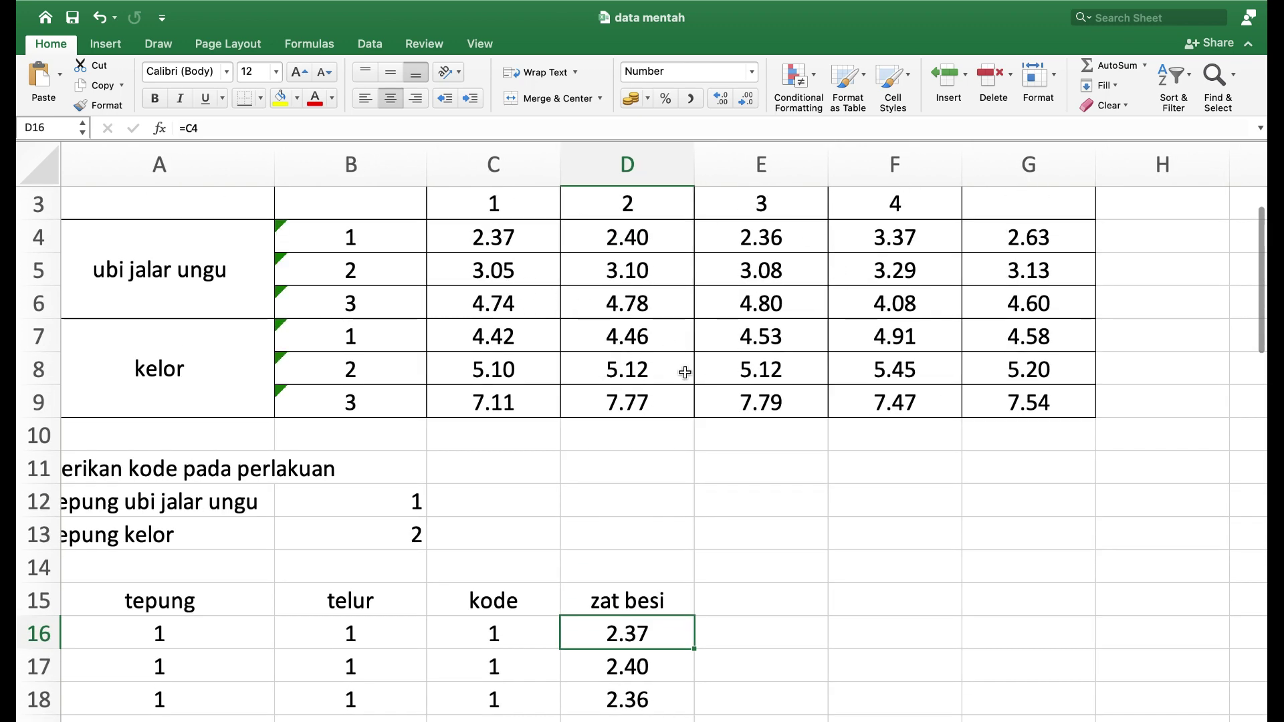
scroll(601, 678, down, 2)
scroll(619, 663, down, 8)
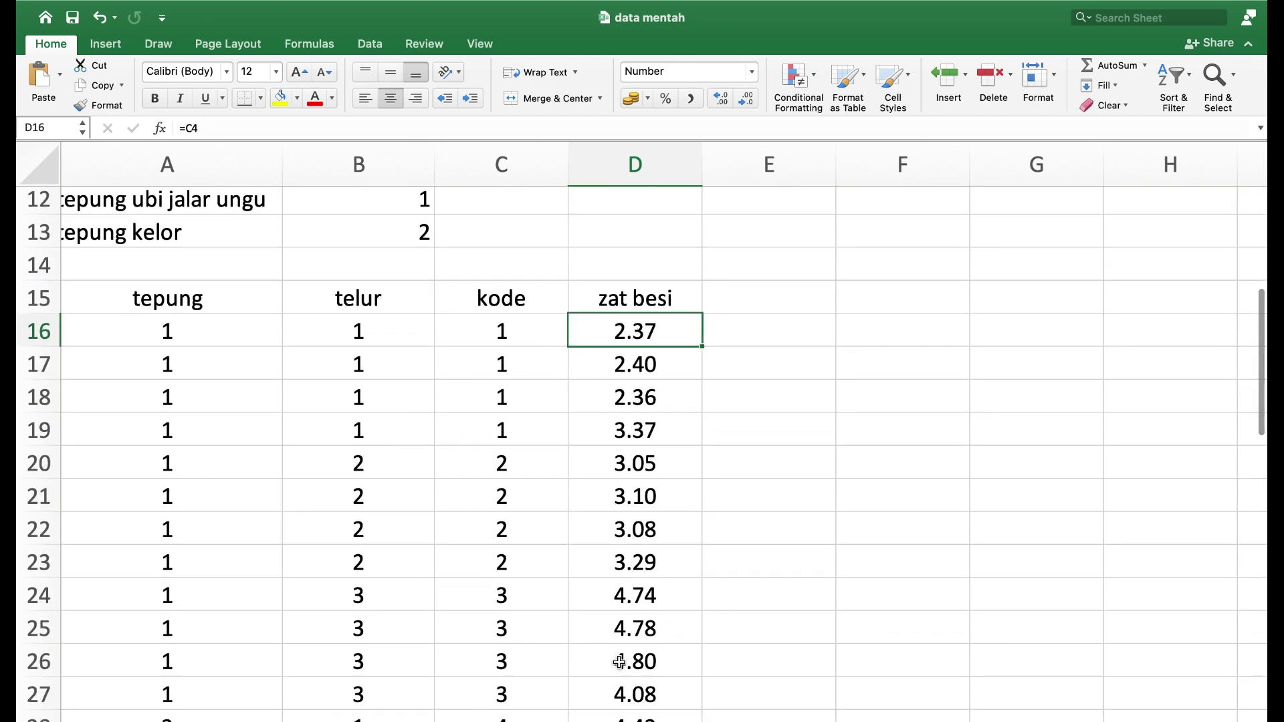
scroll(619, 663, down, 2)
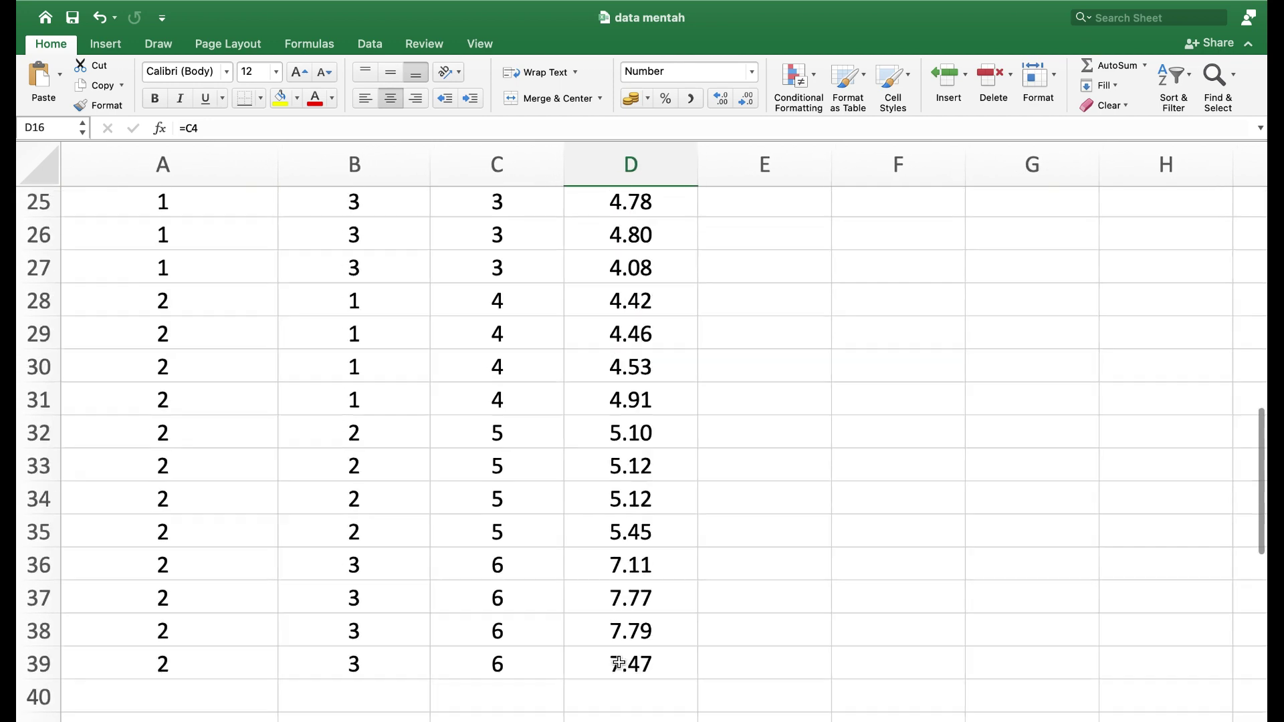
scroll(618, 662, up, 7)
scroll(619, 658, up, 1)
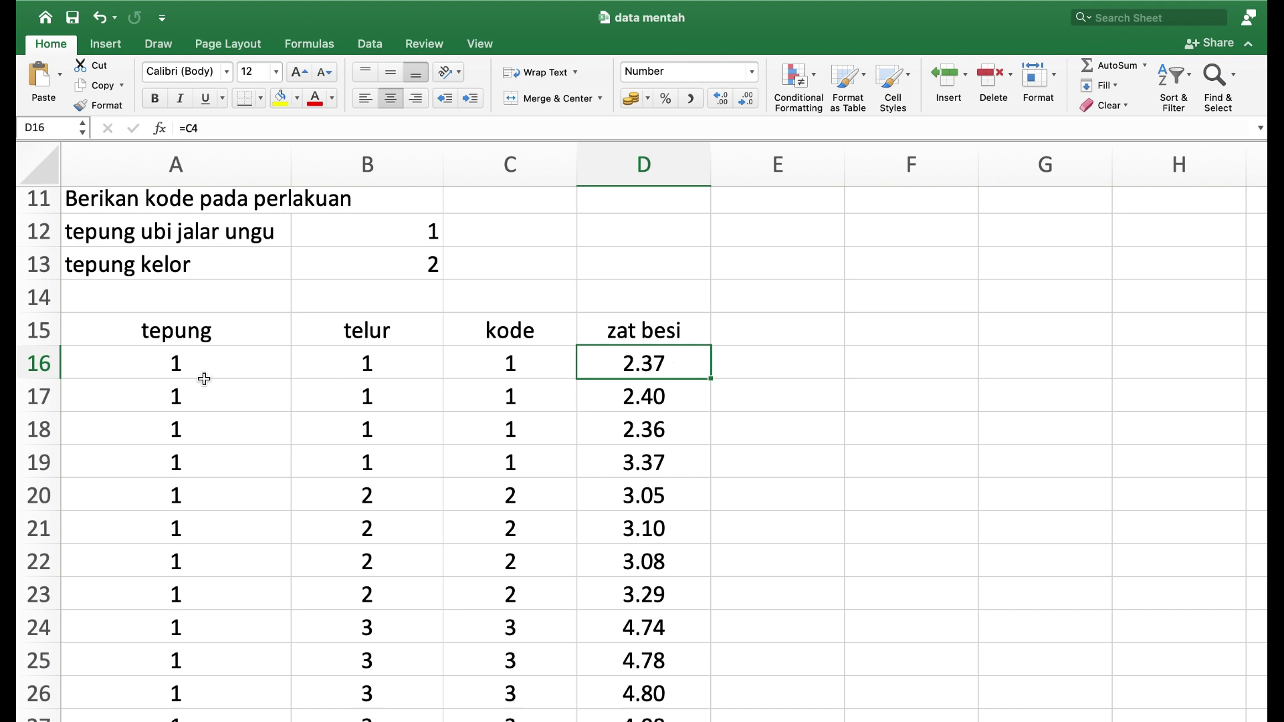
scroll(597, 460, down, 5)
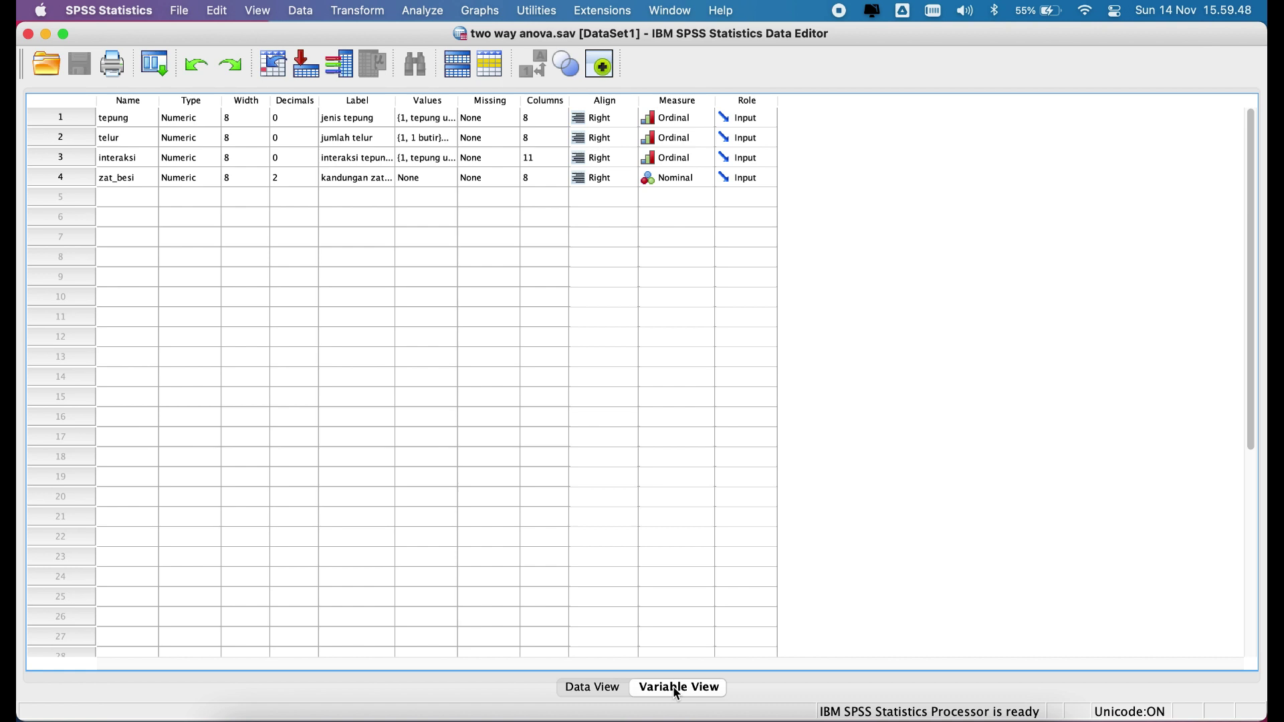
Review the value labels defined for the tepung variable in the SPSS data file and close them
click(121, 120)
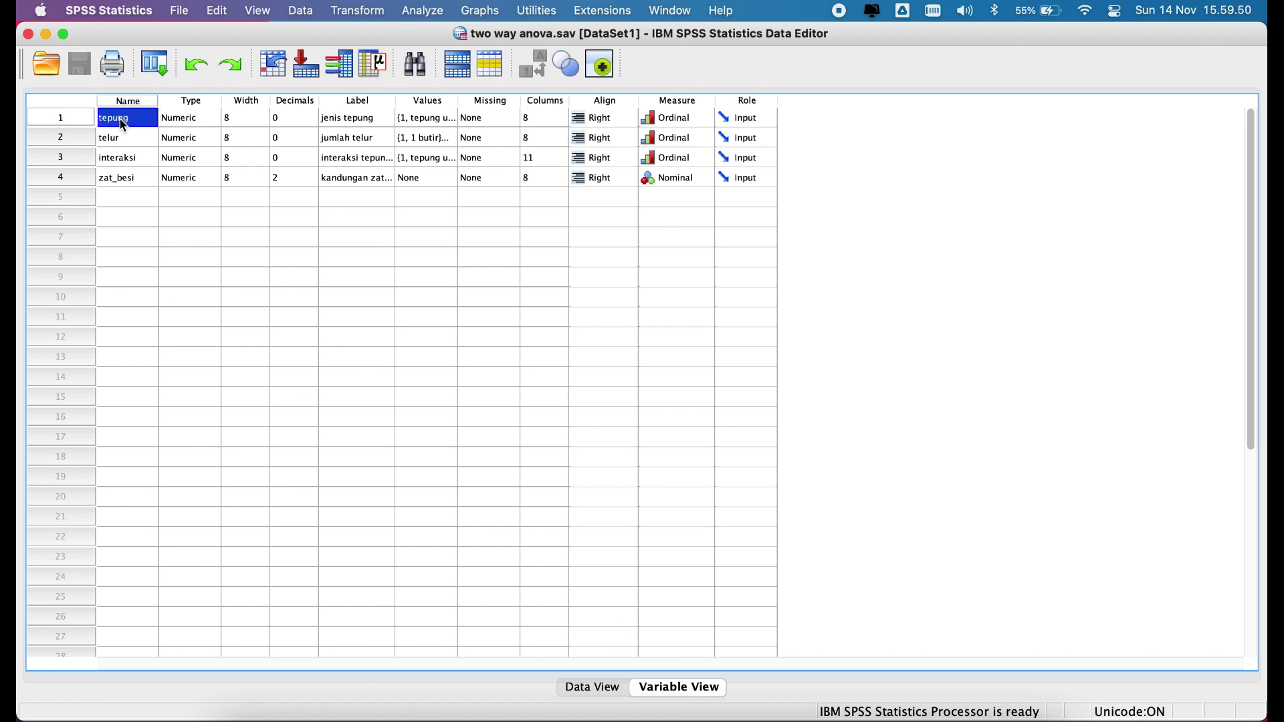
click(402, 120)
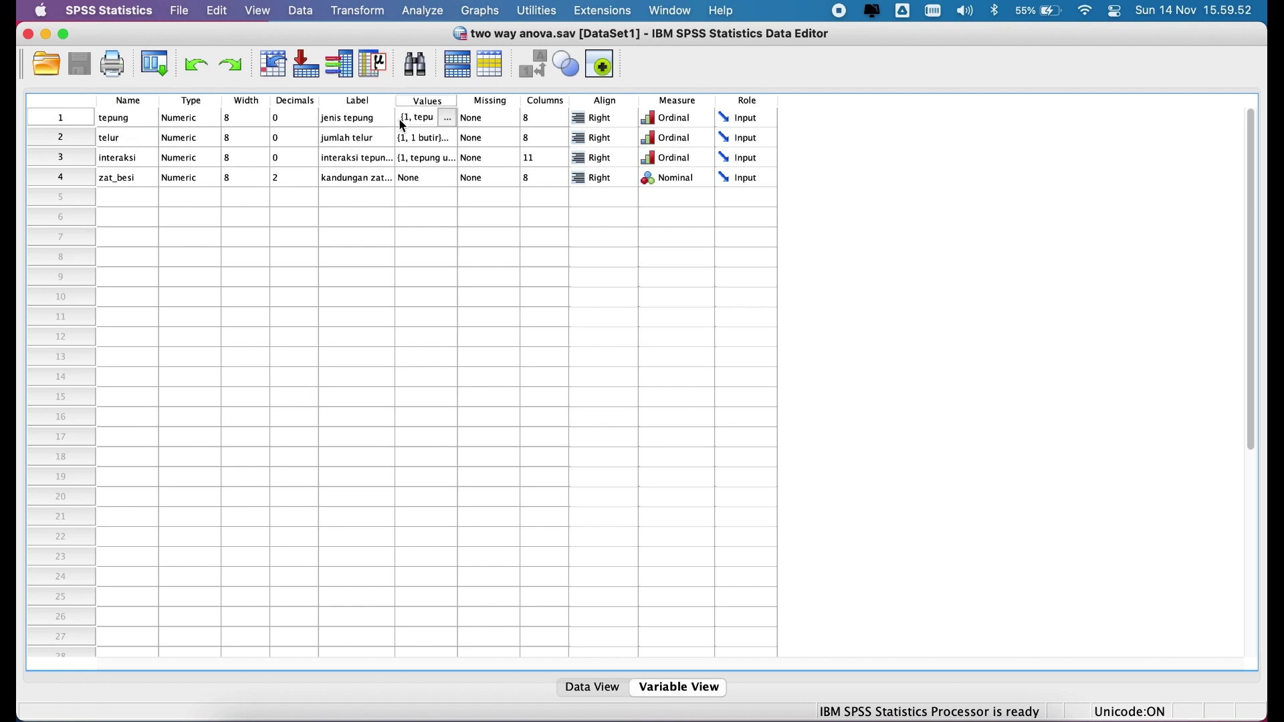
click(447, 119)
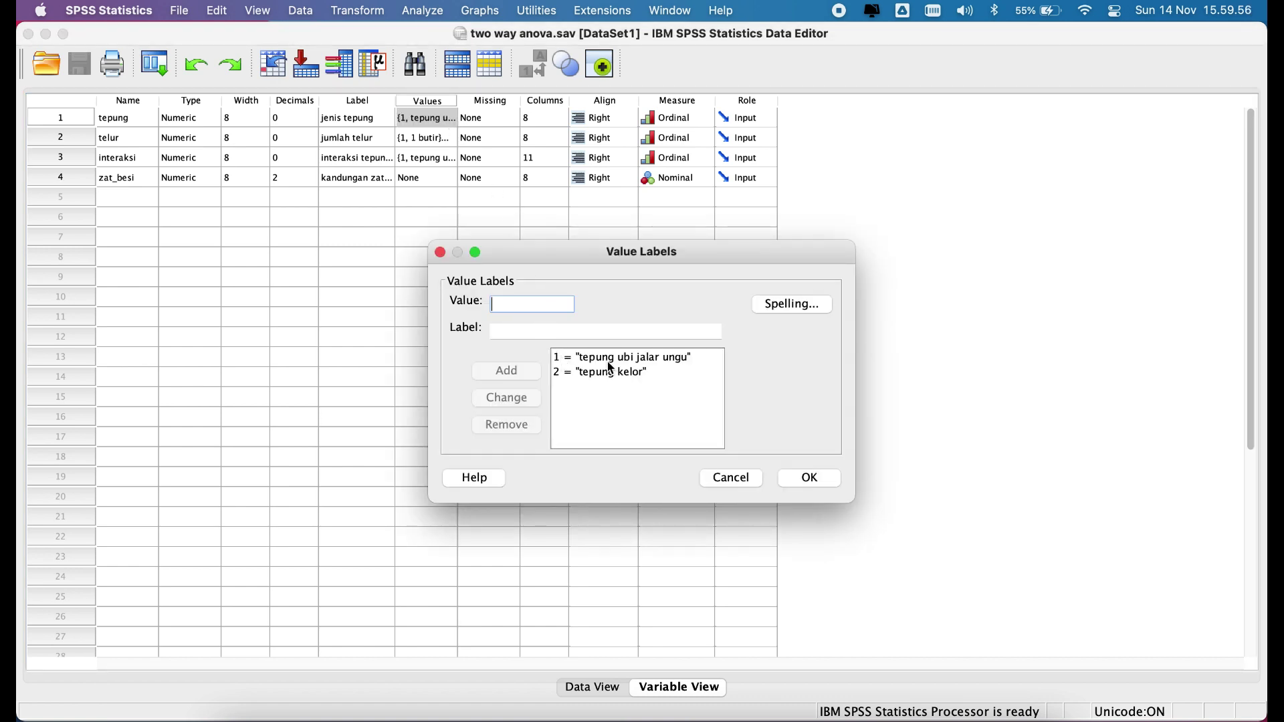
click(809, 478)
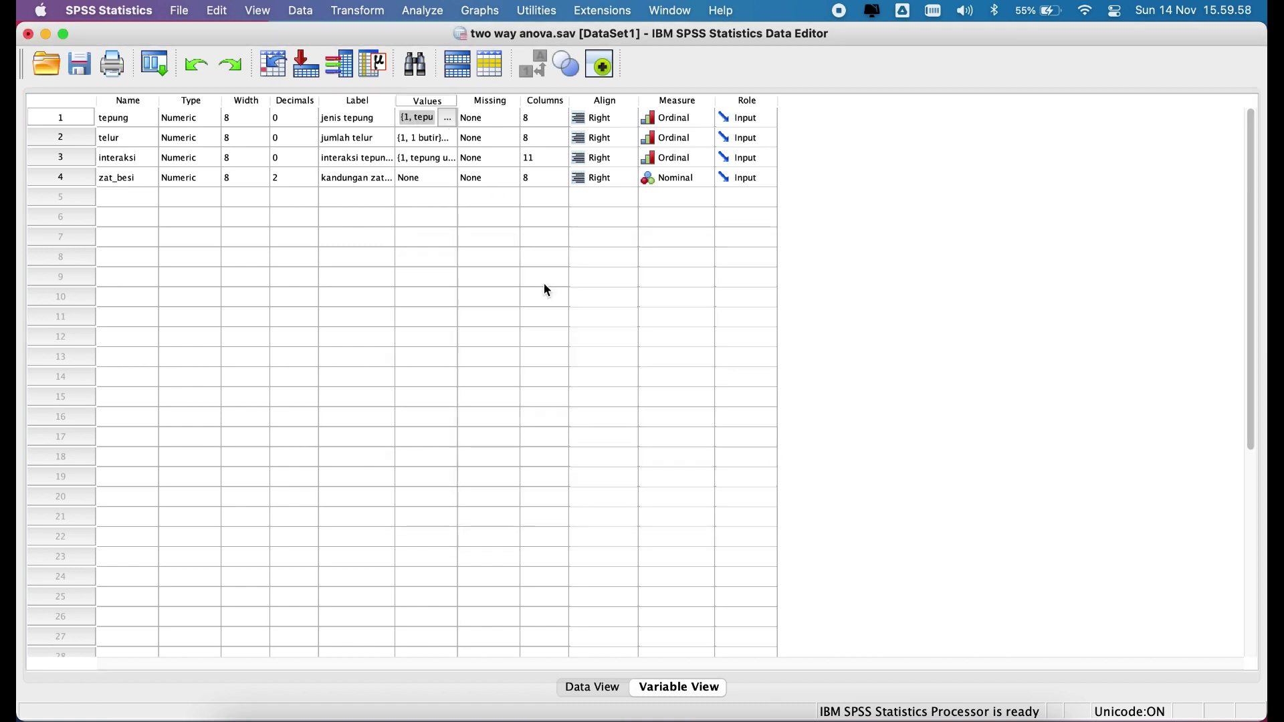
Review the value labels defined for the telur variable and close them
click(418, 139)
click(443, 138)
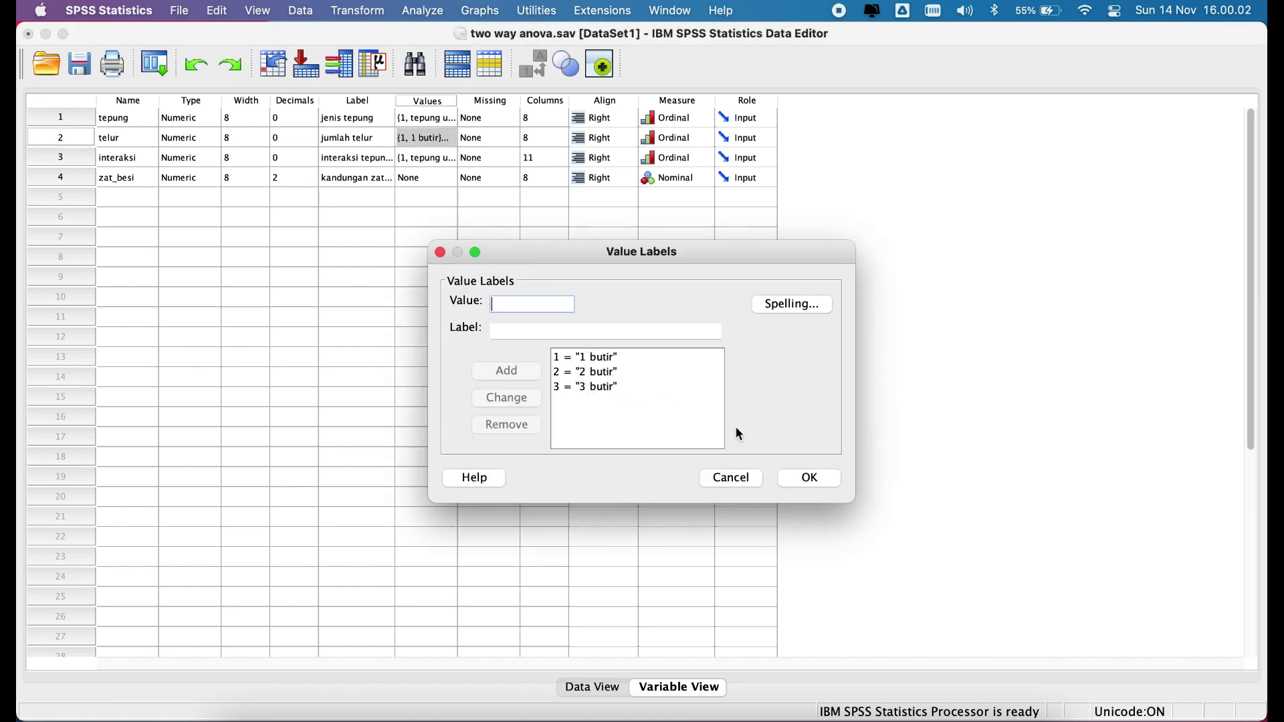
click(809, 478)
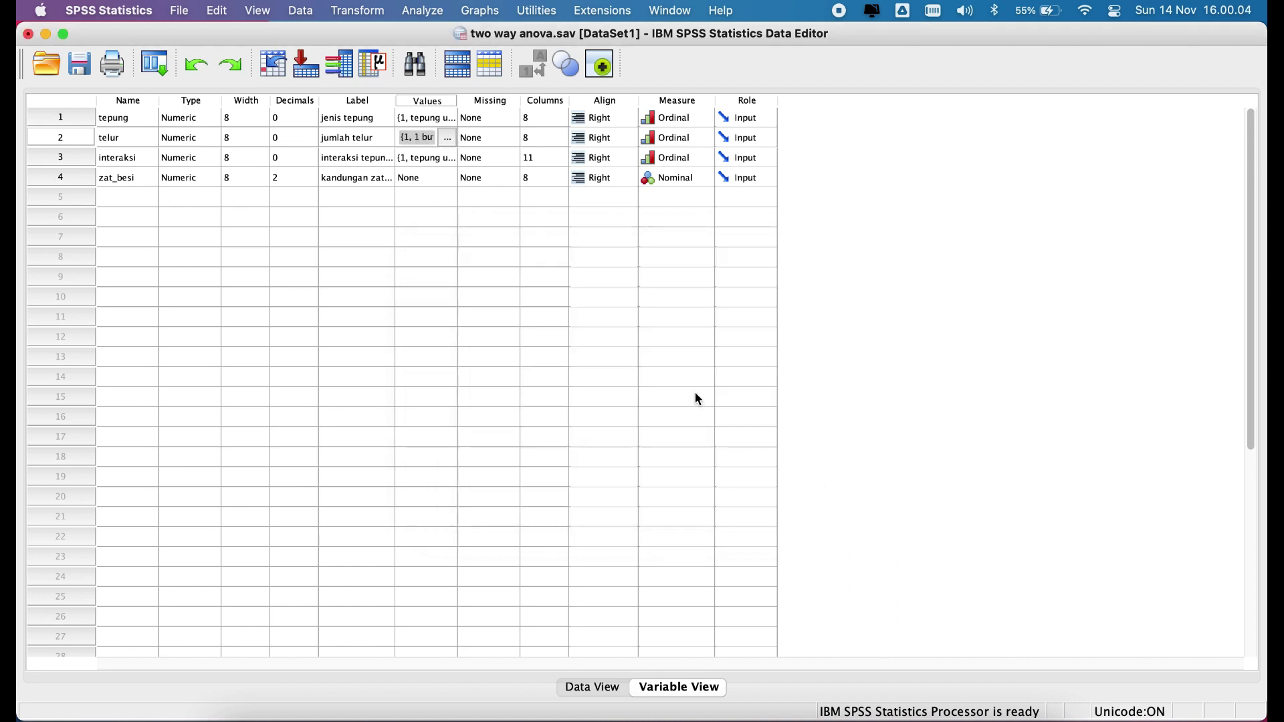
Review the value labels defined for the interaksi variable, including those for codes 1 and 6, and close them
click(432, 161)
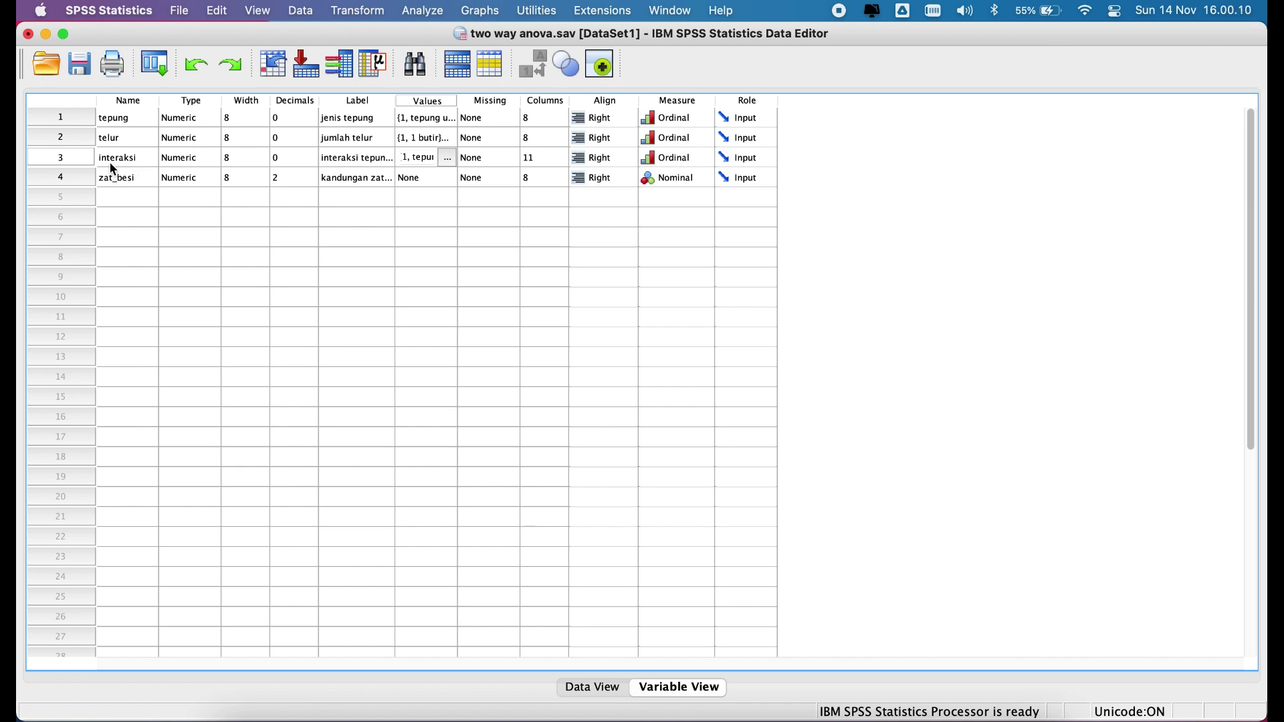
click(446, 158)
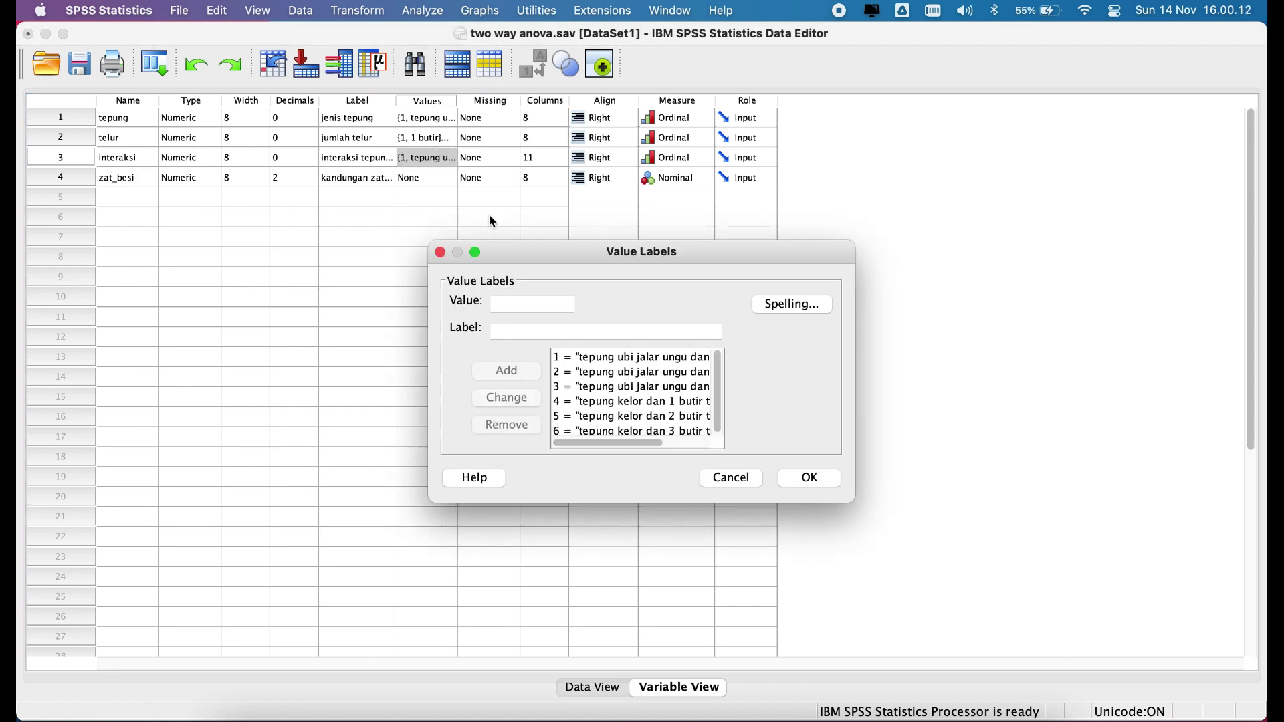
click(595, 361)
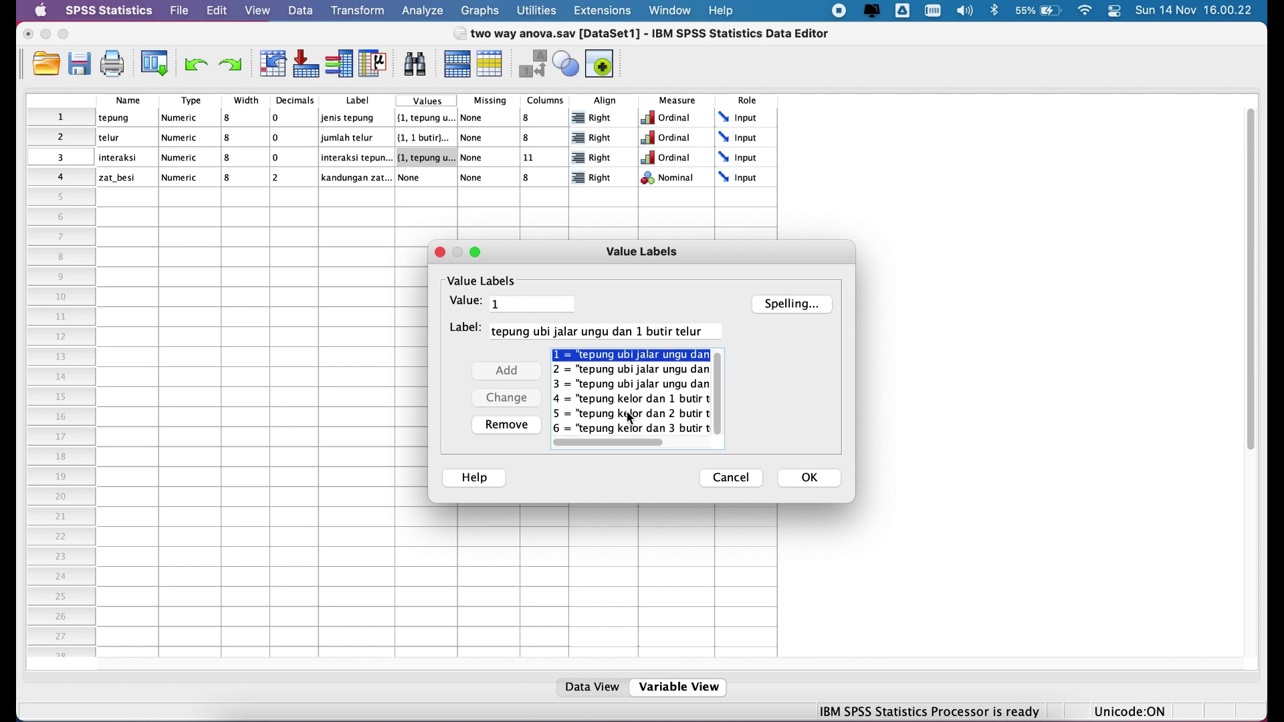
click(616, 430)
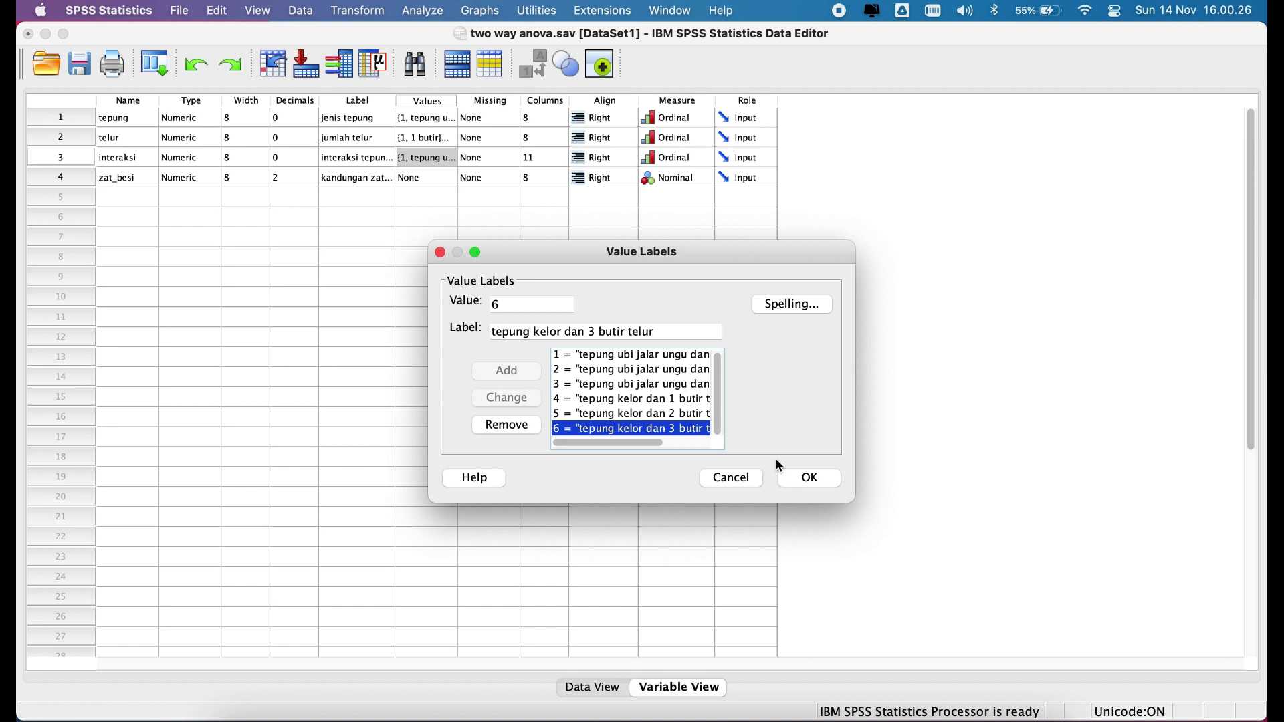
click(795, 478)
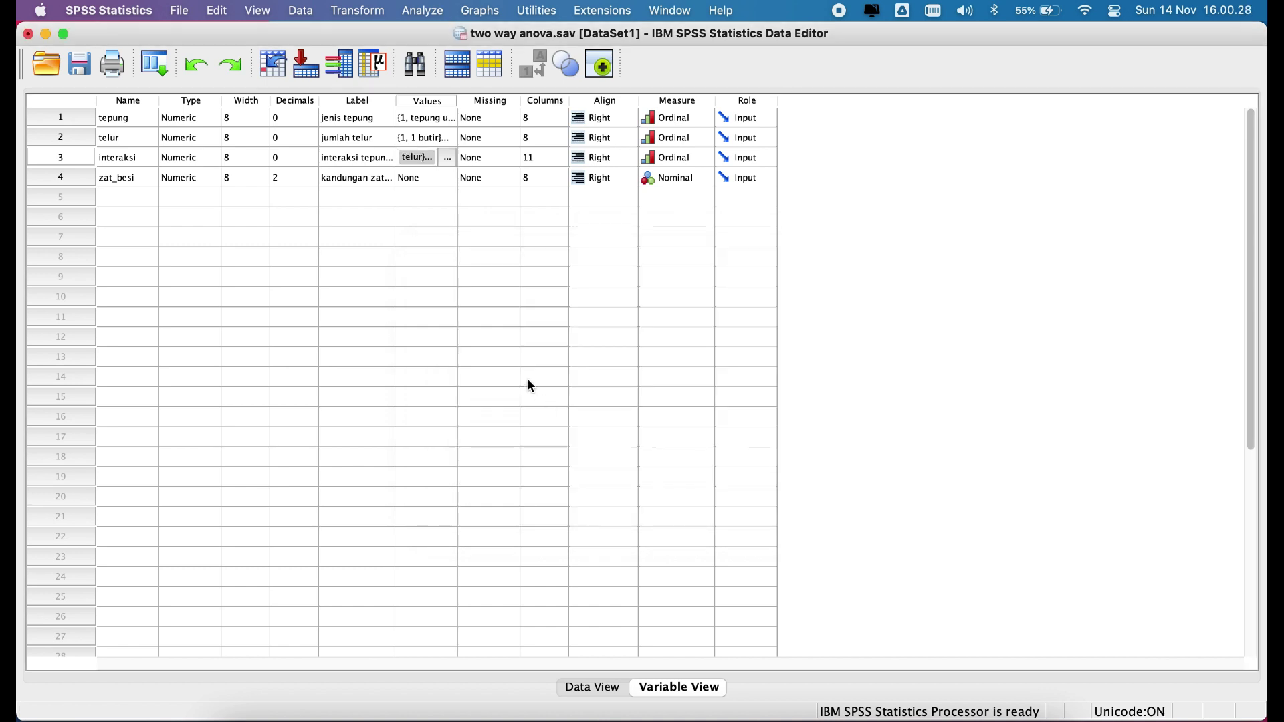
Open a Univariate General Linear Model on the data, with kandungan zat besi as dependent variable and jenis tepung and jumlah telur as fixed factors
click(575, 689)
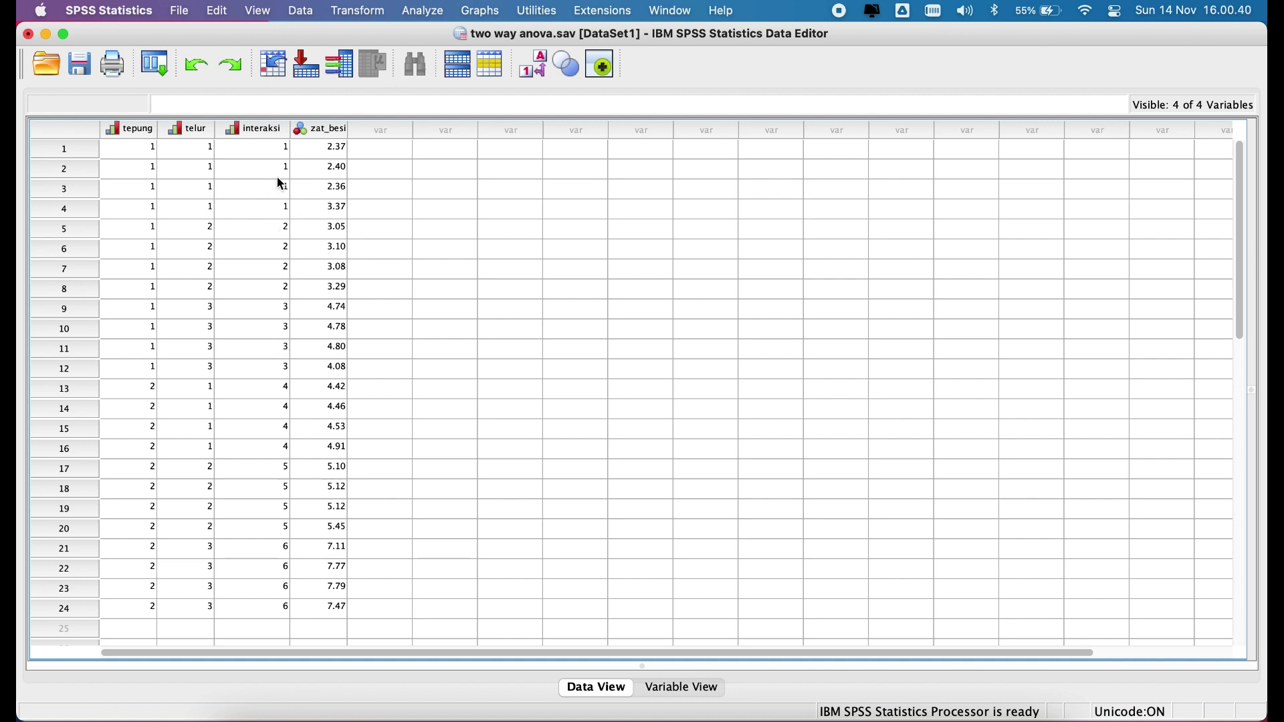
click(424, 12)
mouse_move(470, 133)
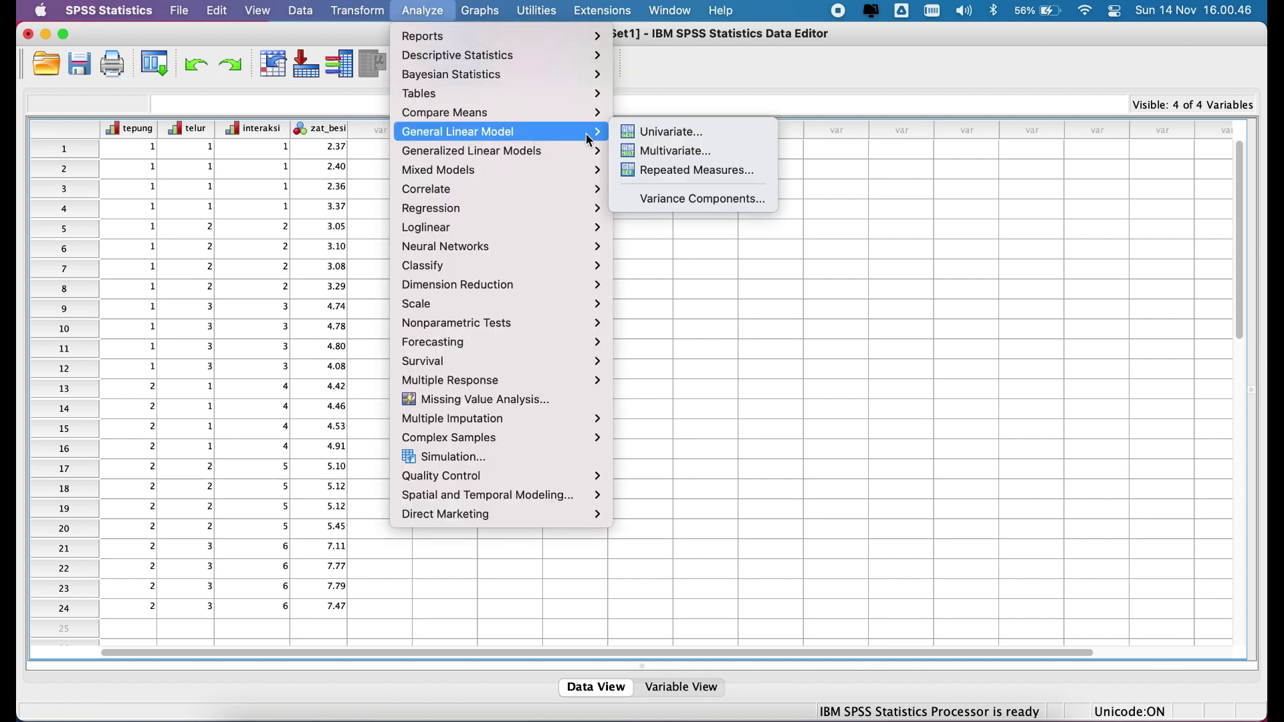
click(673, 134)
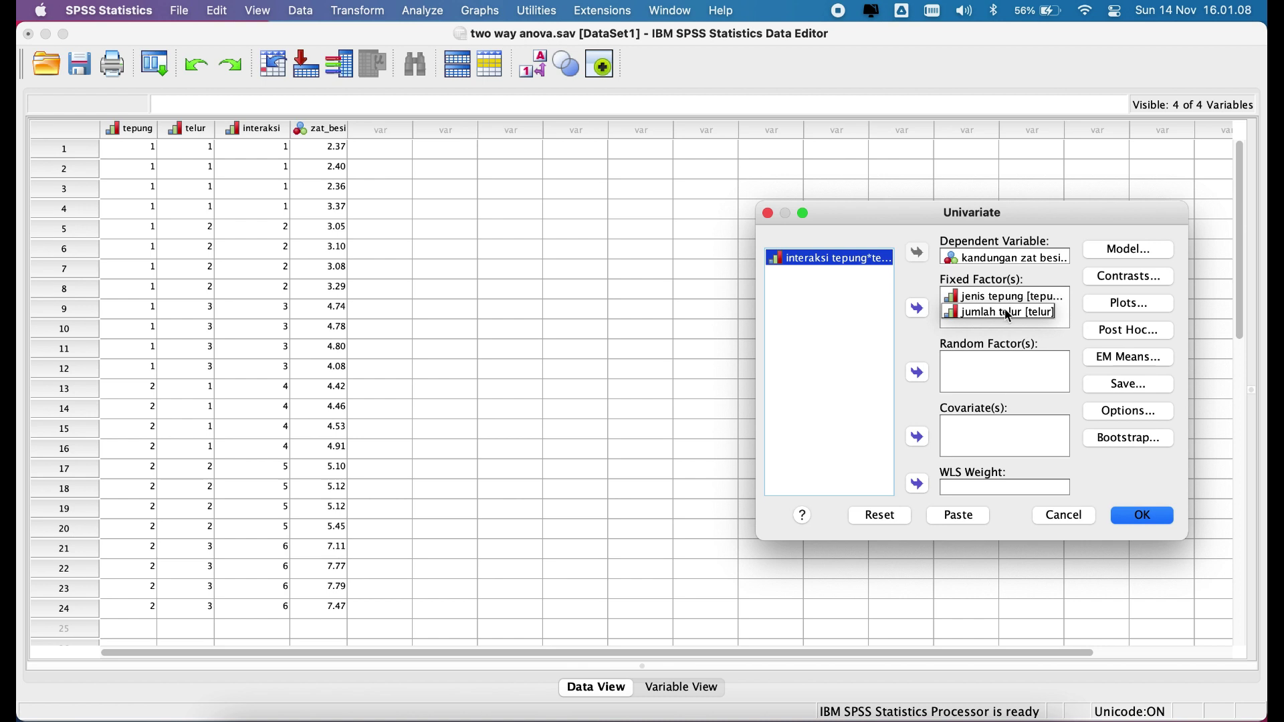
Clear and reassign tepung and telur as the post hoc test factors, with Duncan as the comparison method, and accept the settings
click(1123, 332)
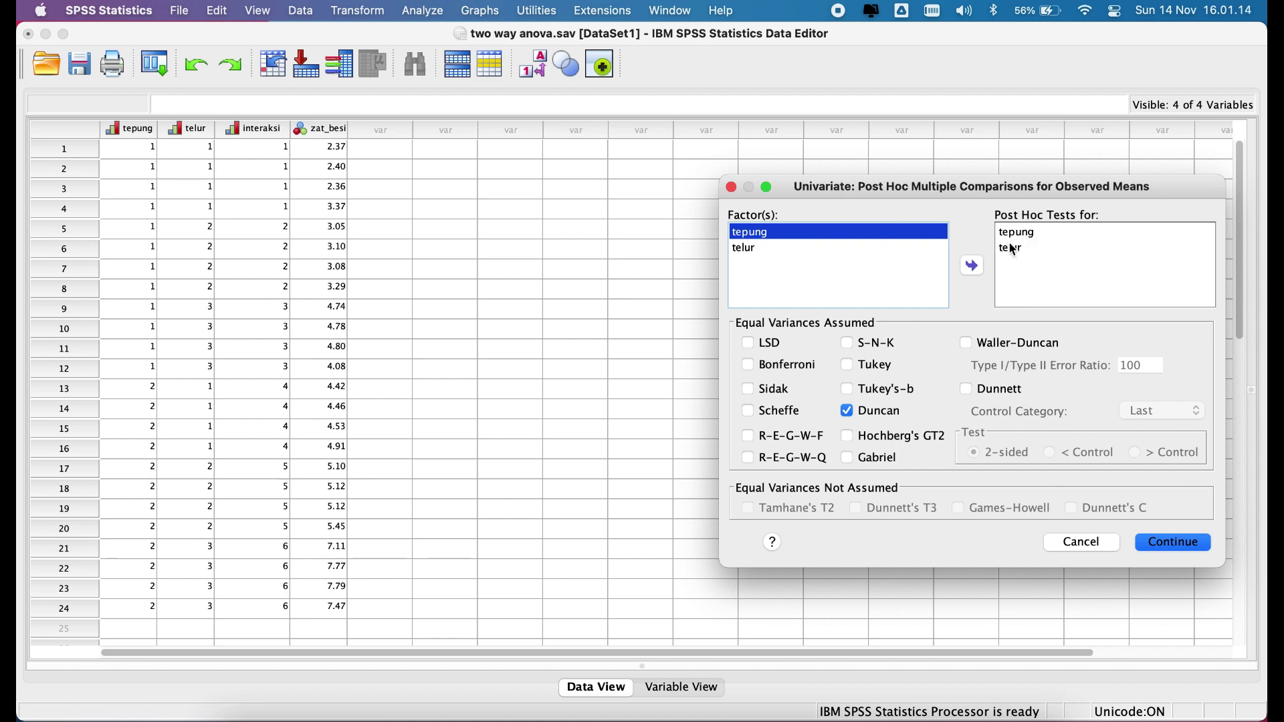
click(1021, 233)
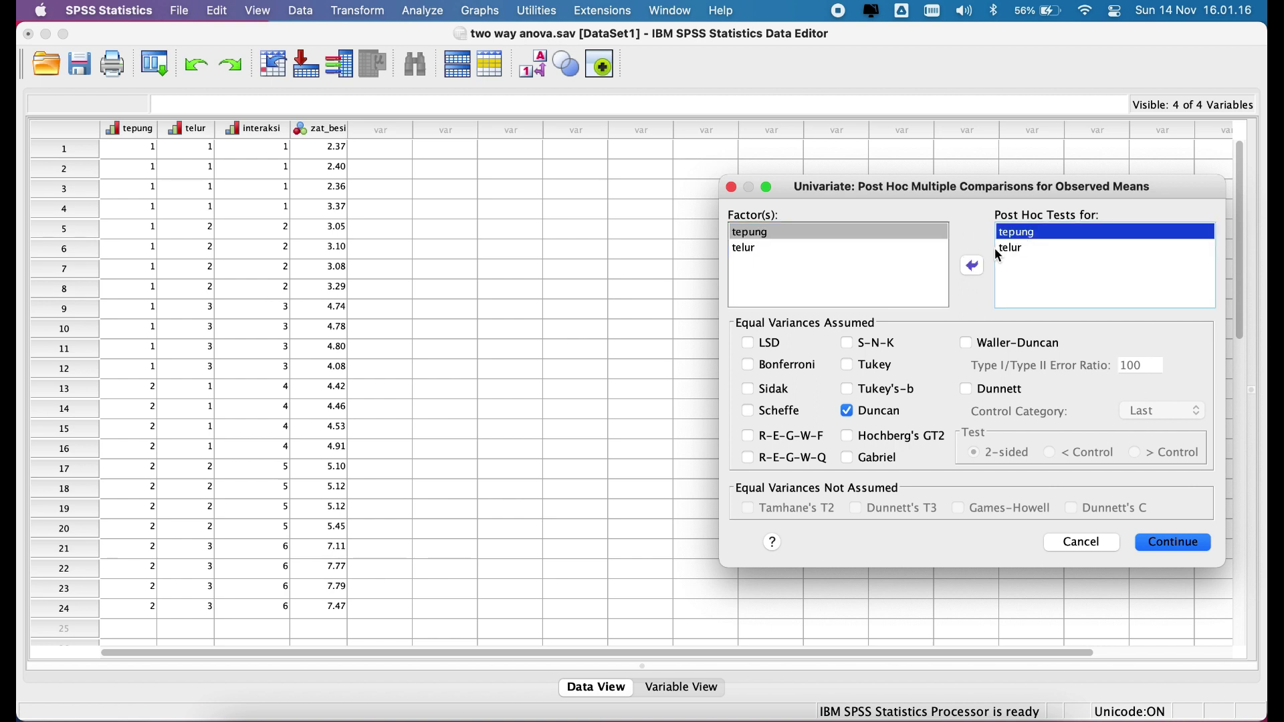
click(971, 266)
click(972, 265)
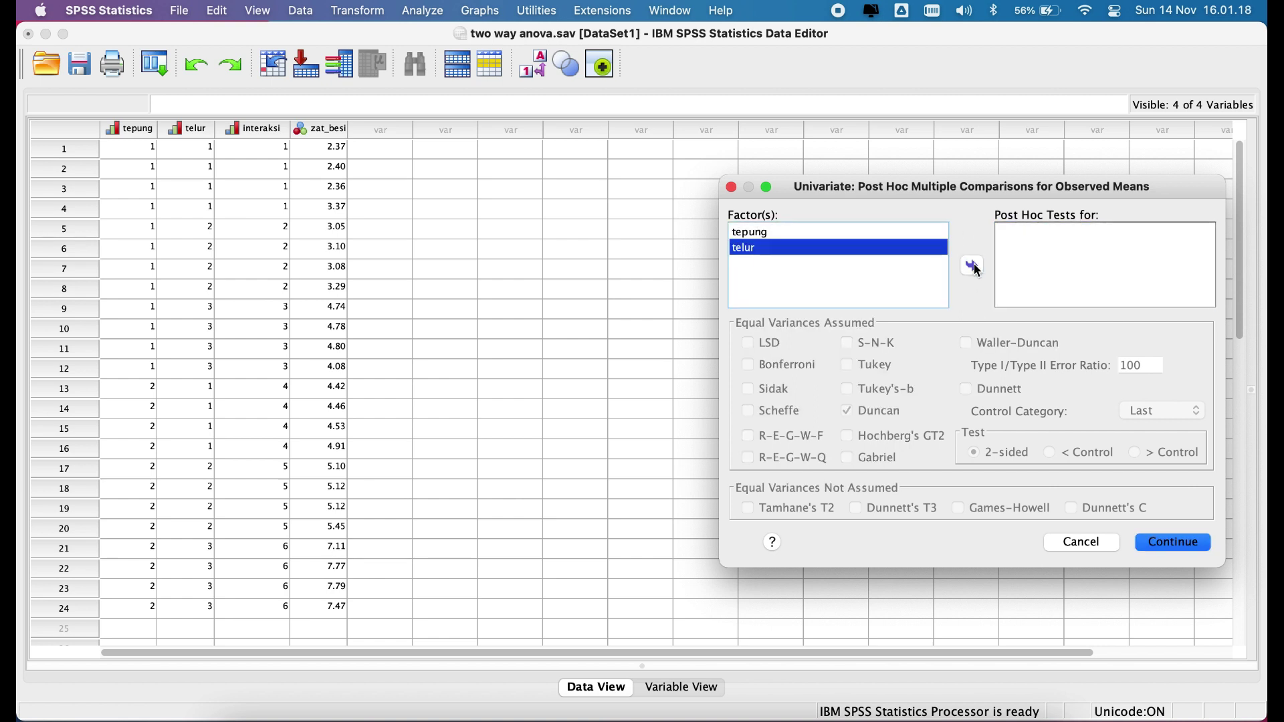
click(749, 232)
click(971, 266)
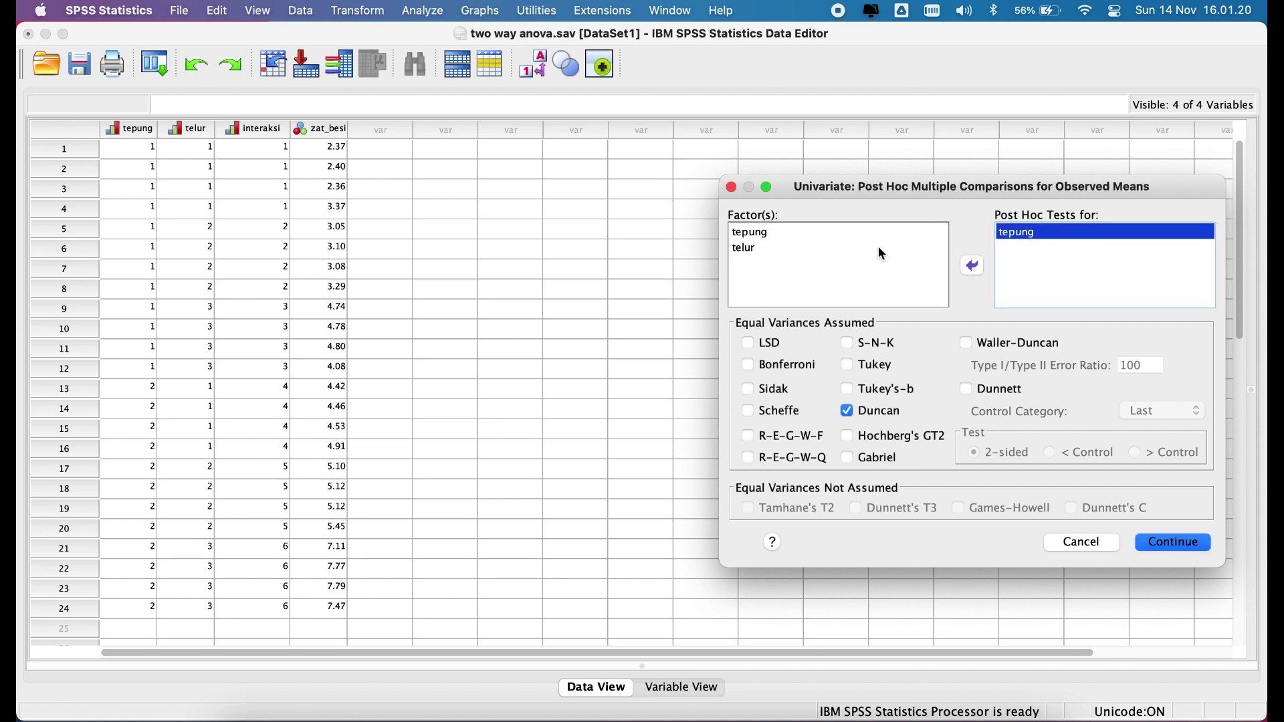
click(877, 246)
click(971, 266)
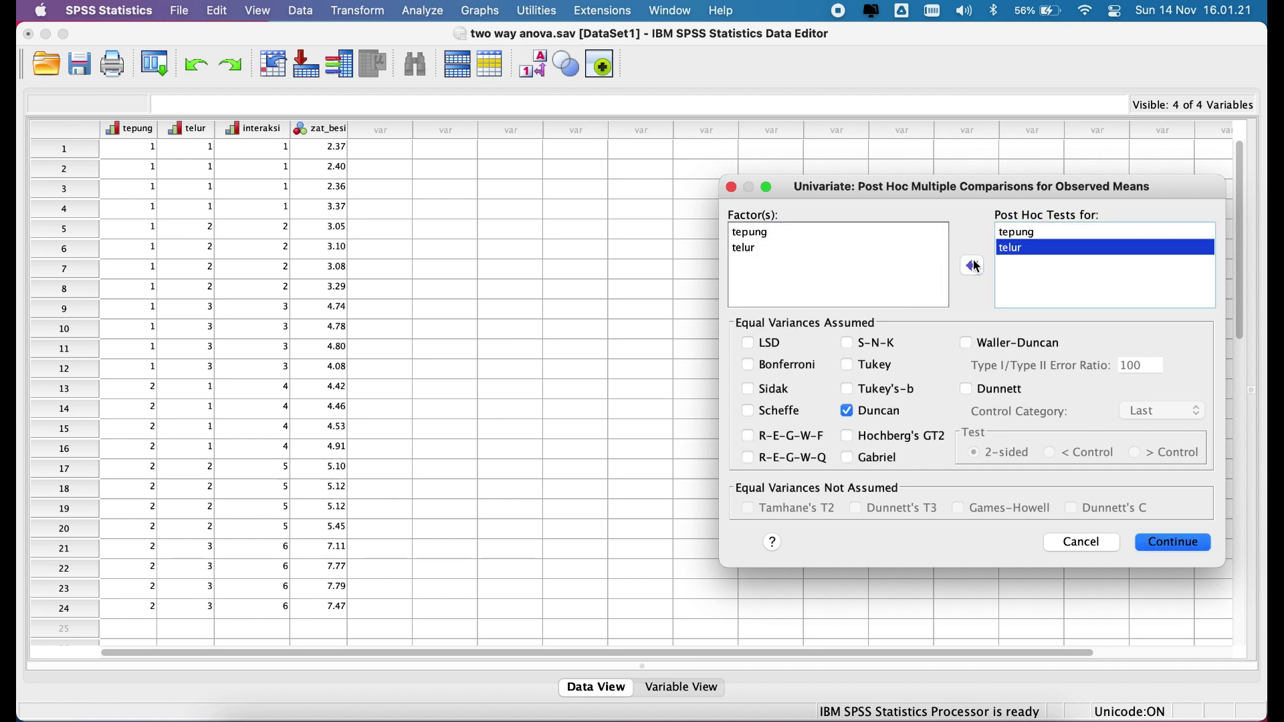
click(848, 411)
click(847, 411)
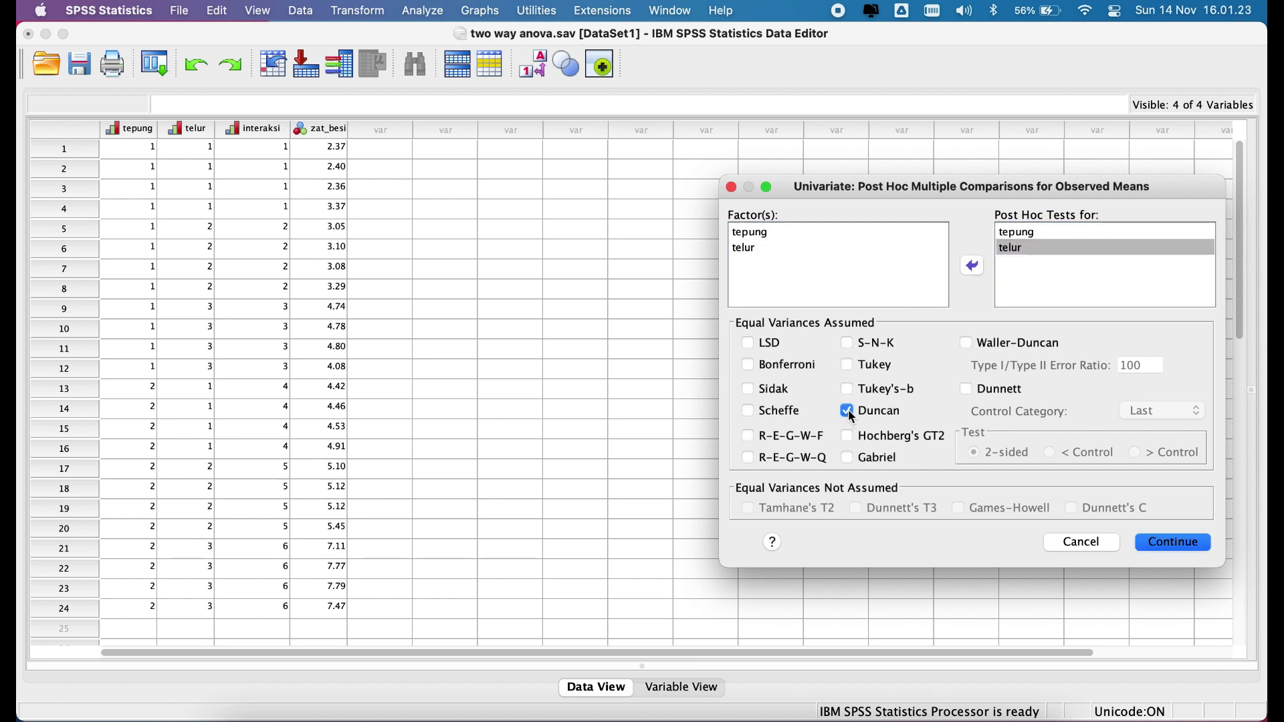
click(1170, 543)
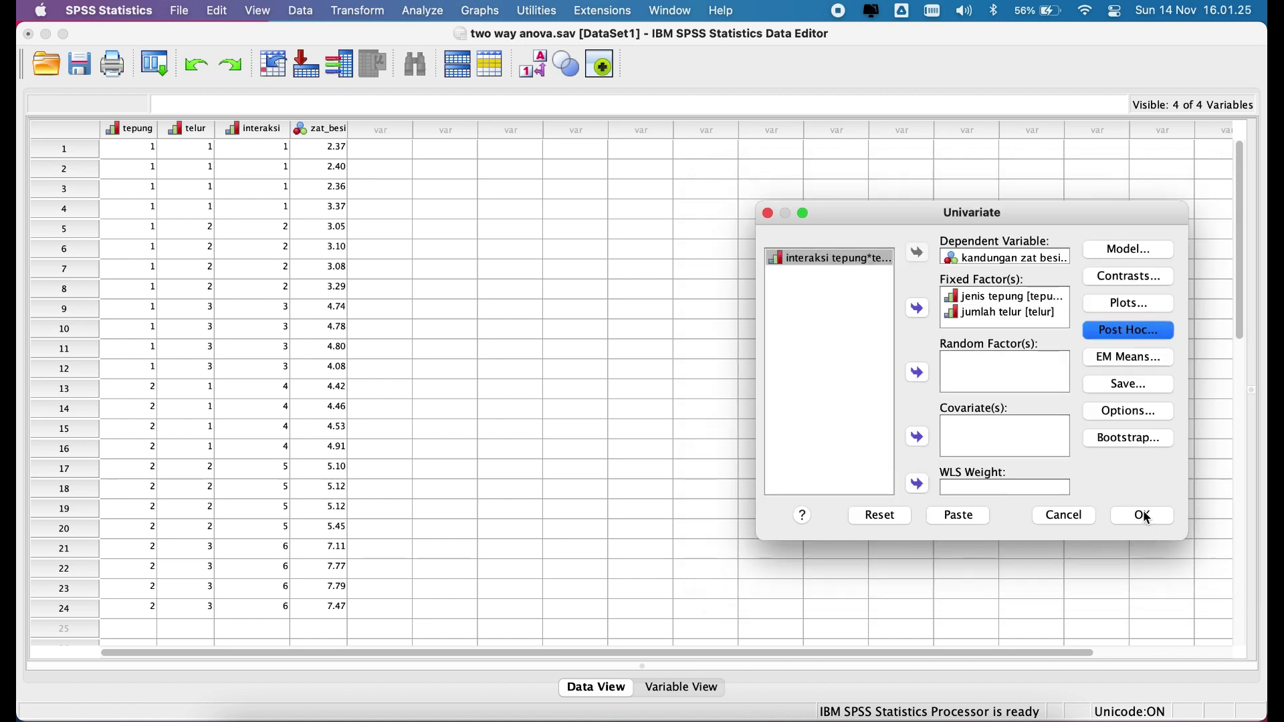
Accept the options with descriptive statistics, homogeneity tests and a significance level of .05, and run the Univariate analysis
click(1118, 415)
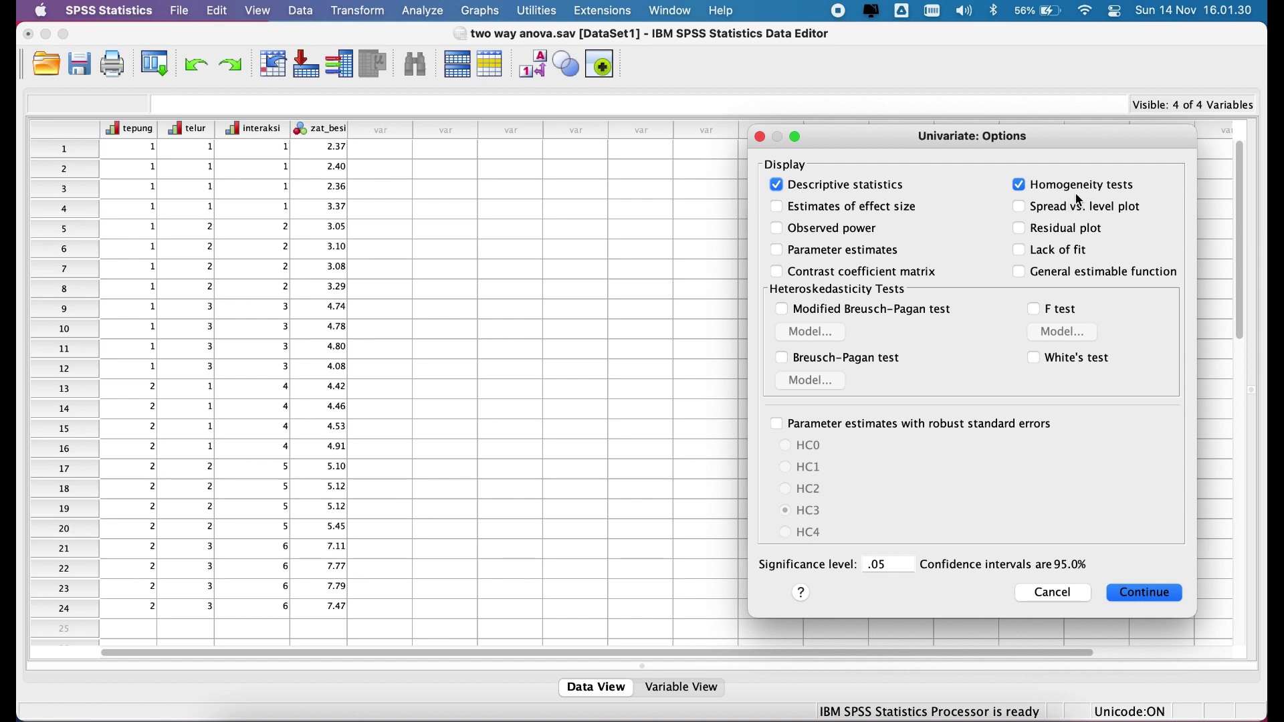
click(1133, 593)
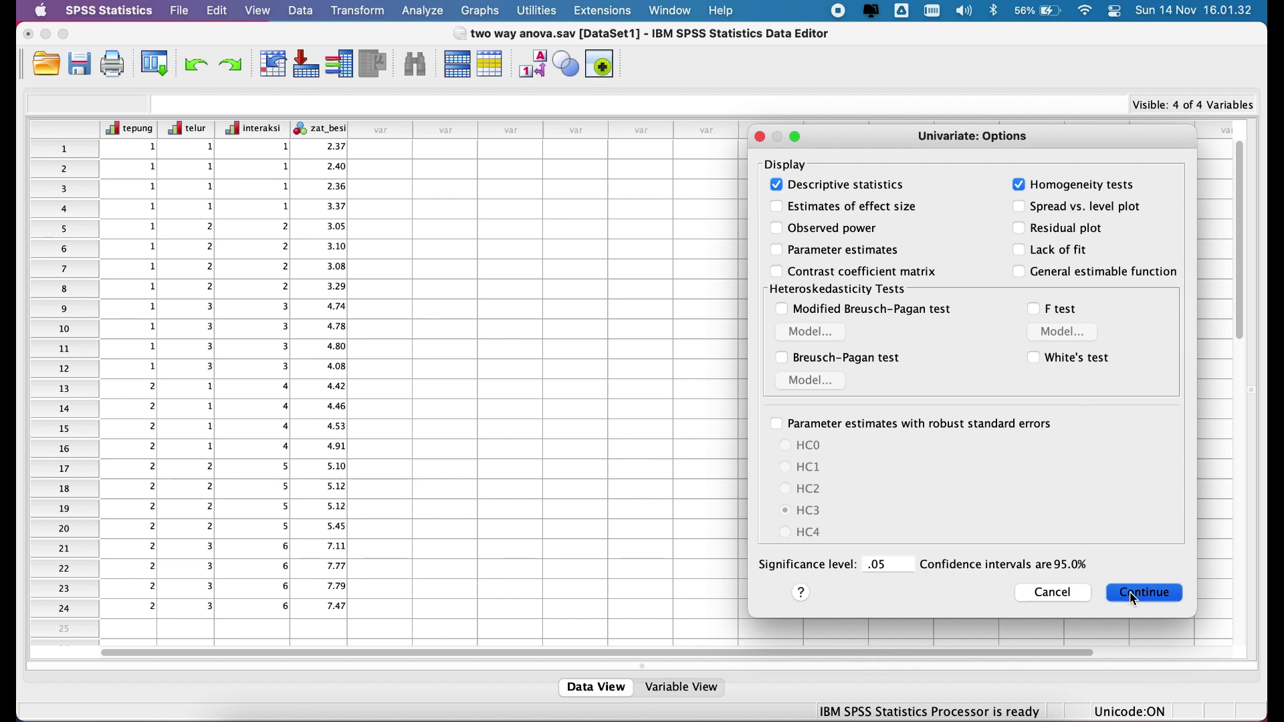
click(1118, 413)
click(889, 565)
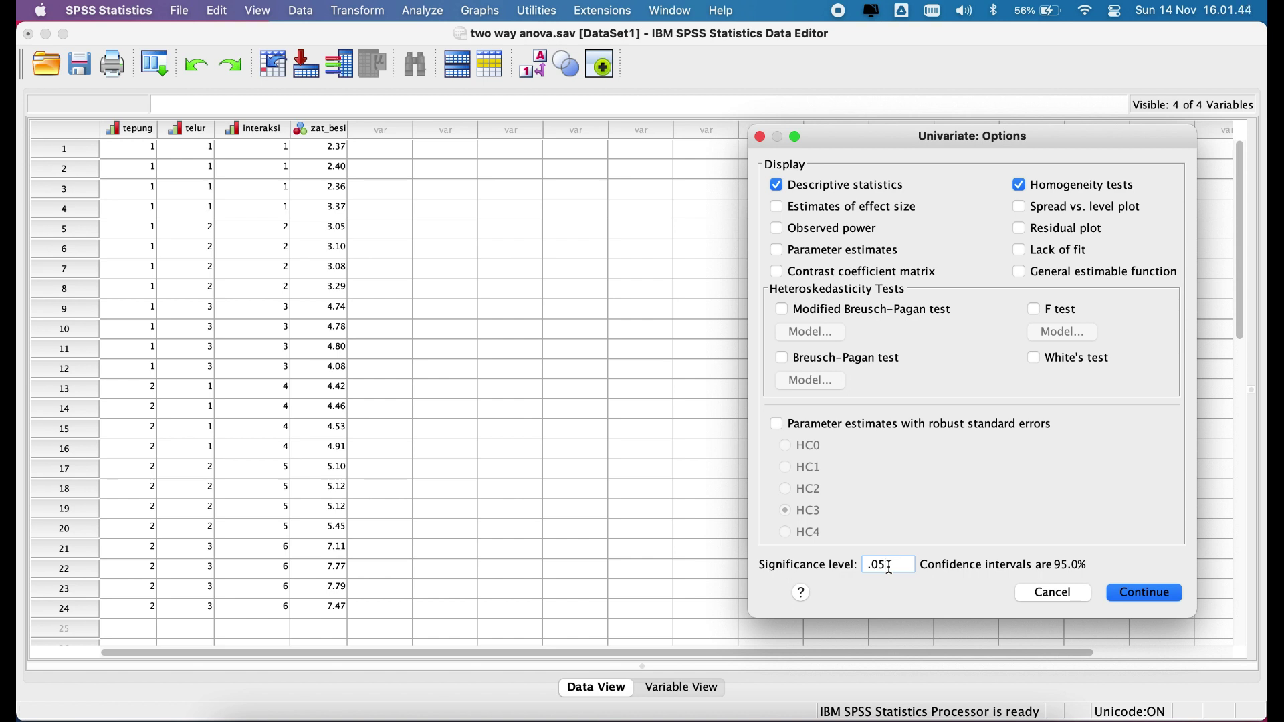
click(1133, 594)
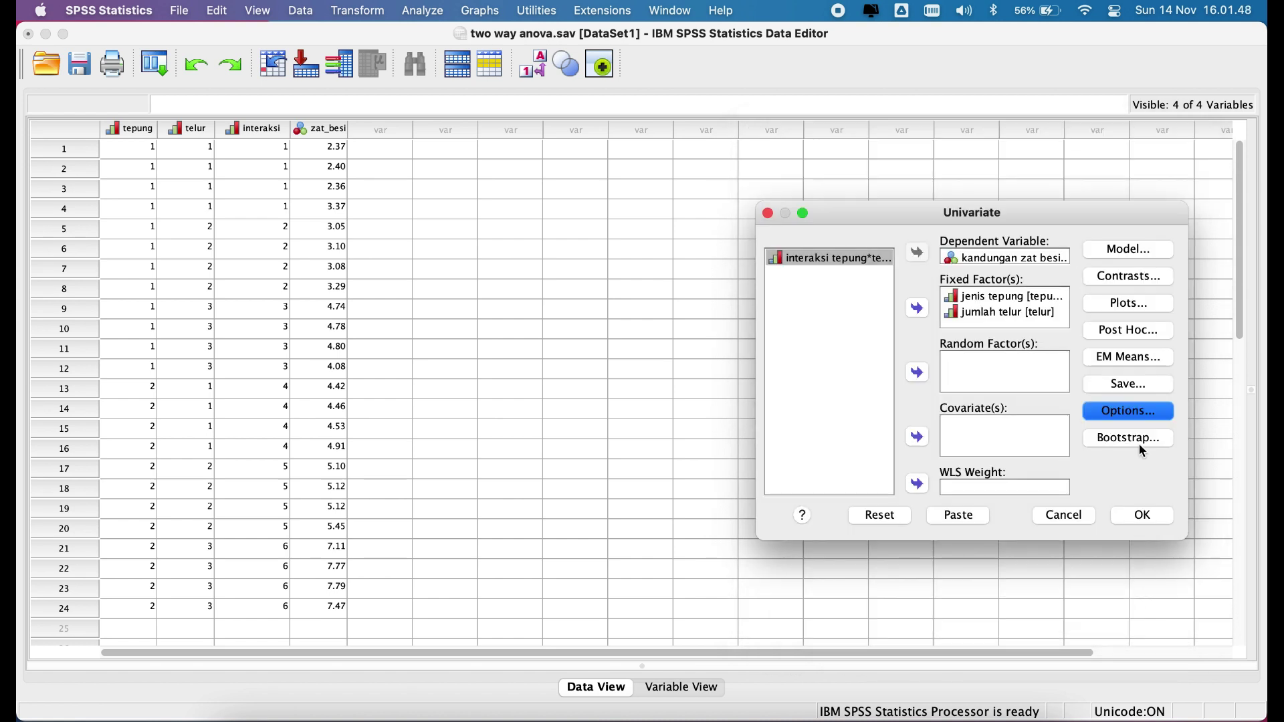
click(1149, 520)
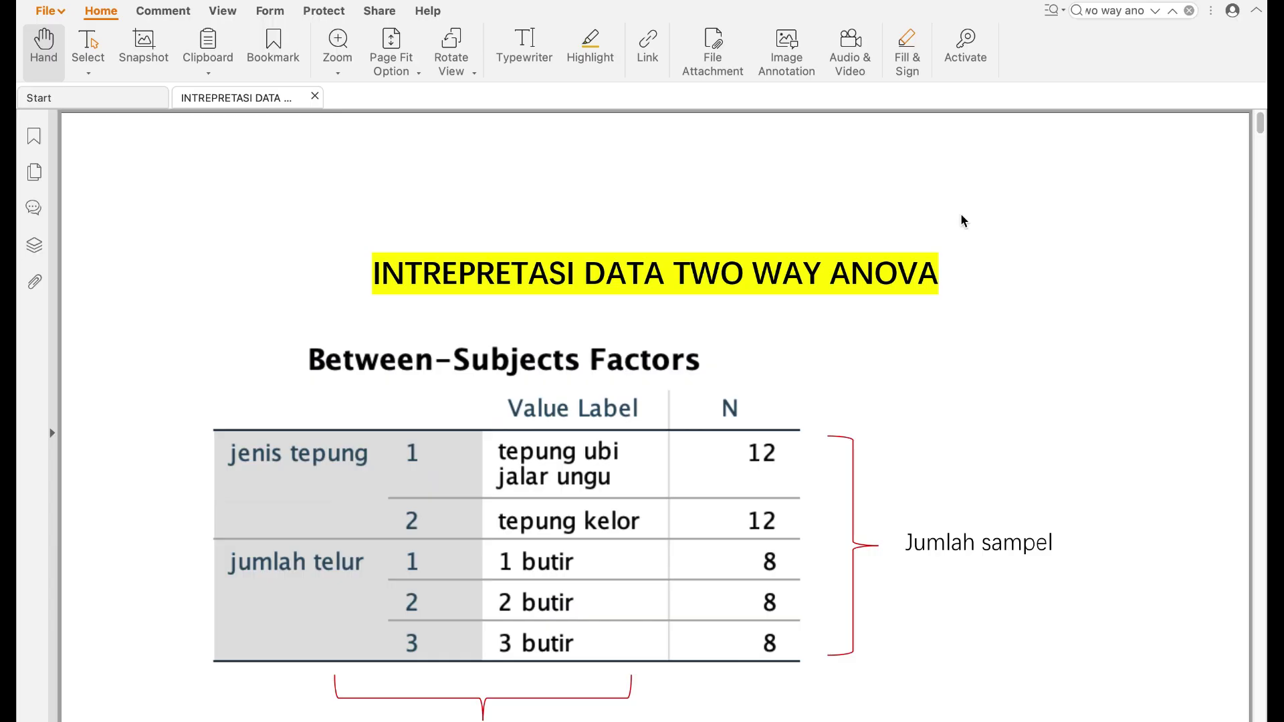